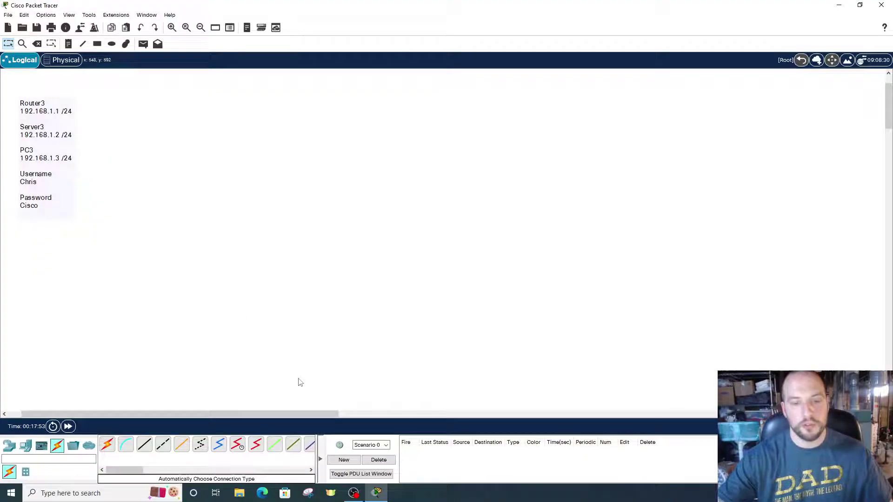
Place an ISR4331 router on the canvas and a PC-PT below it
click(9, 445)
click(107, 444)
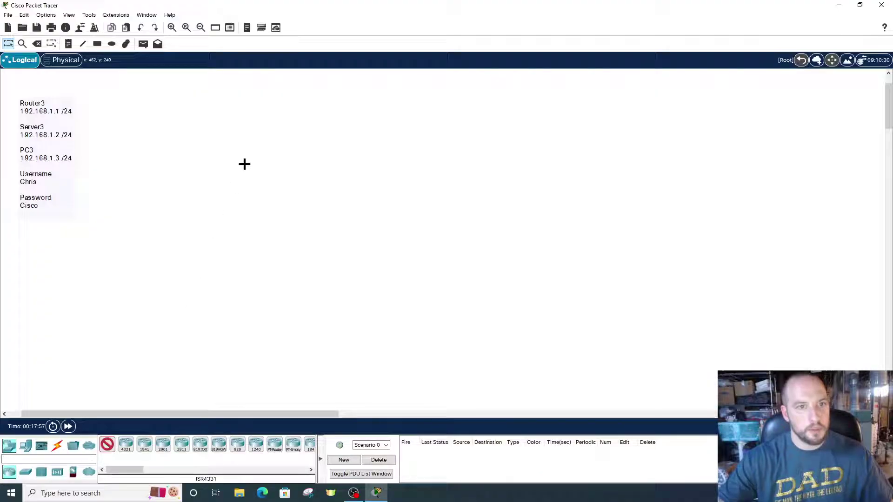
click(244, 164)
click(25, 446)
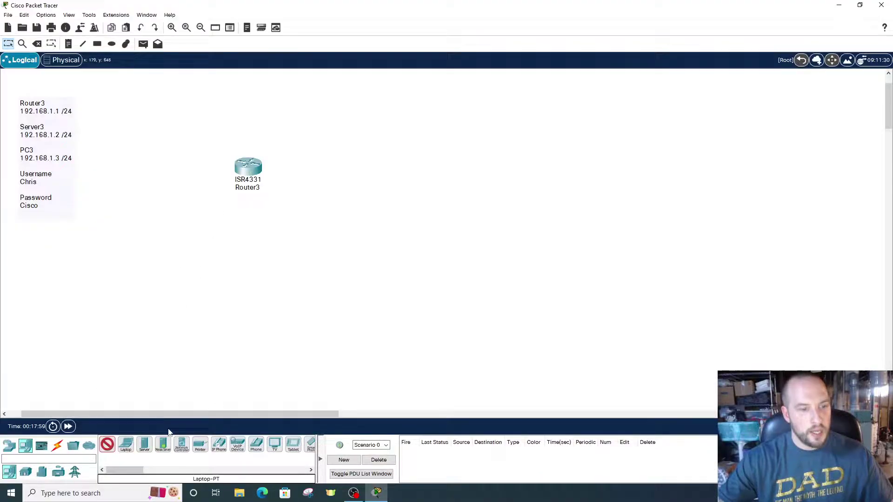
click(239, 310)
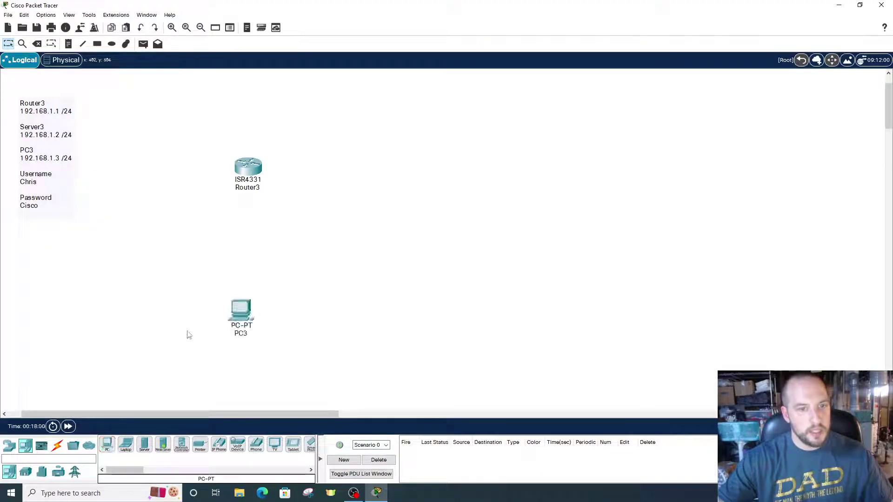
Add a Server-PT left of the router and a 2960 switch beside the server
click(11, 447)
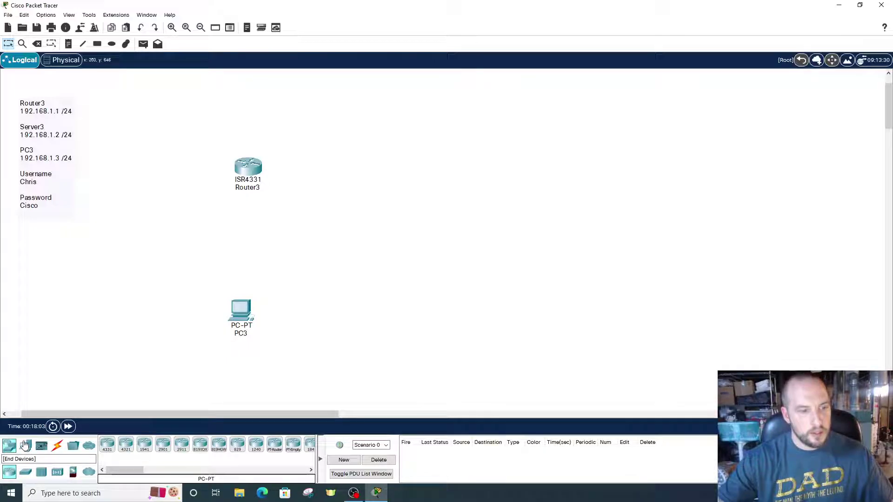
click(26, 446)
click(144, 444)
click(142, 242)
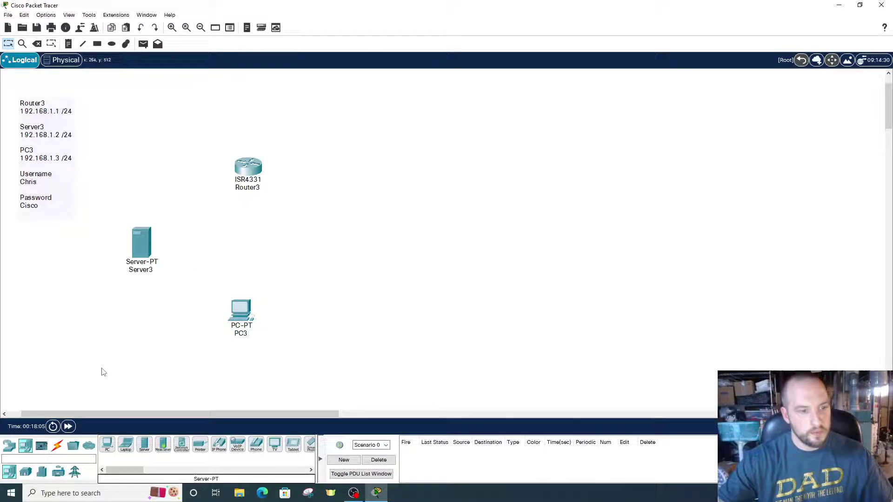
click(8, 446)
click(25, 472)
click(237, 444)
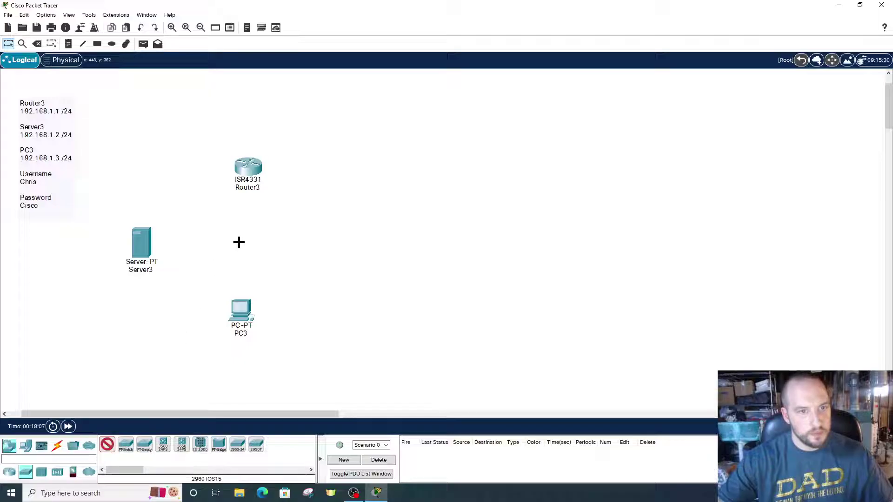
click(239, 242)
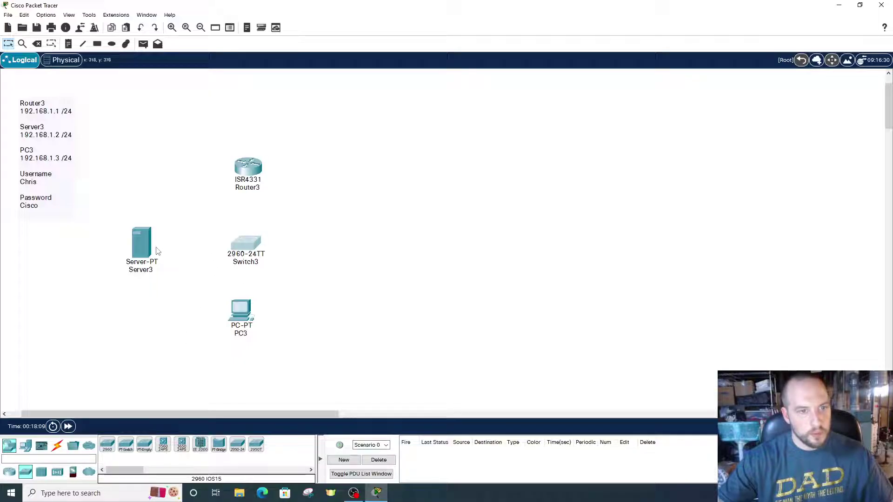
Nudge Server3 and Switch3 into tidier positions next to each other
drag(157, 251, 154, 244)
click(240, 246)
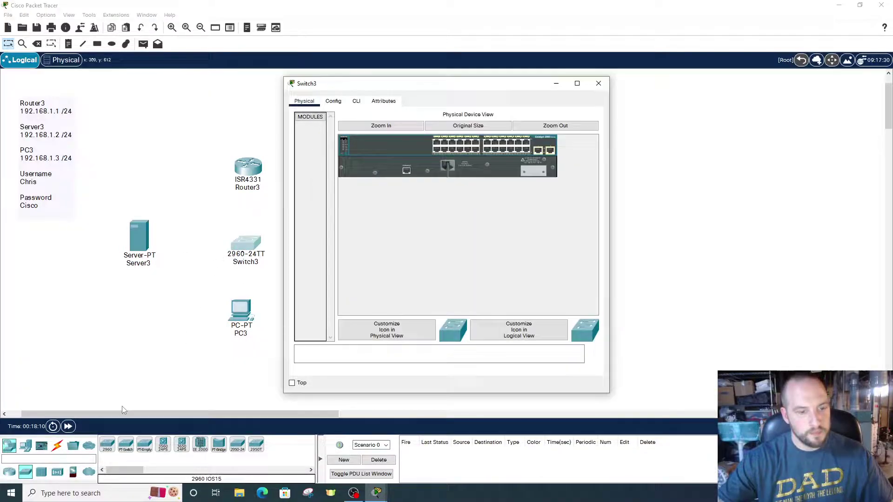
click(599, 82)
drag(254, 249, 252, 243)
drag(140, 248, 148, 245)
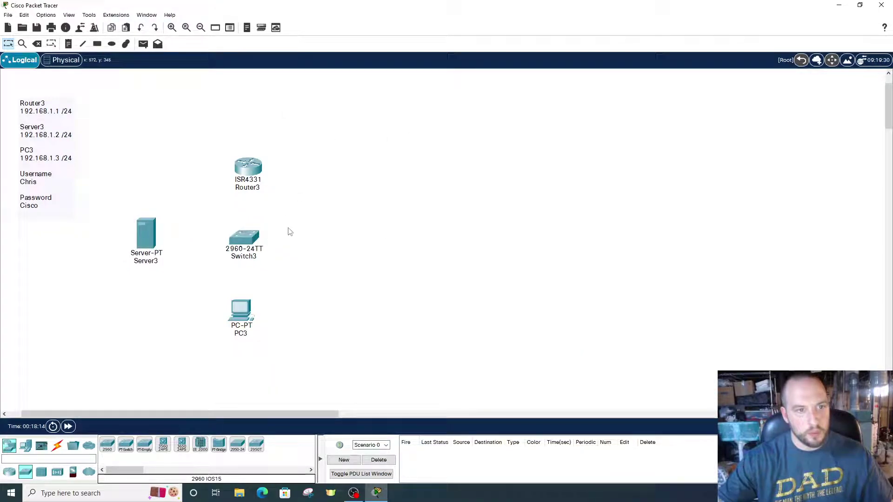
Bring up Router3's GigabitEthernet0/0/0 configuration page, dismissing the booting notice
click(248, 168)
drag(403, 85, 492, 76)
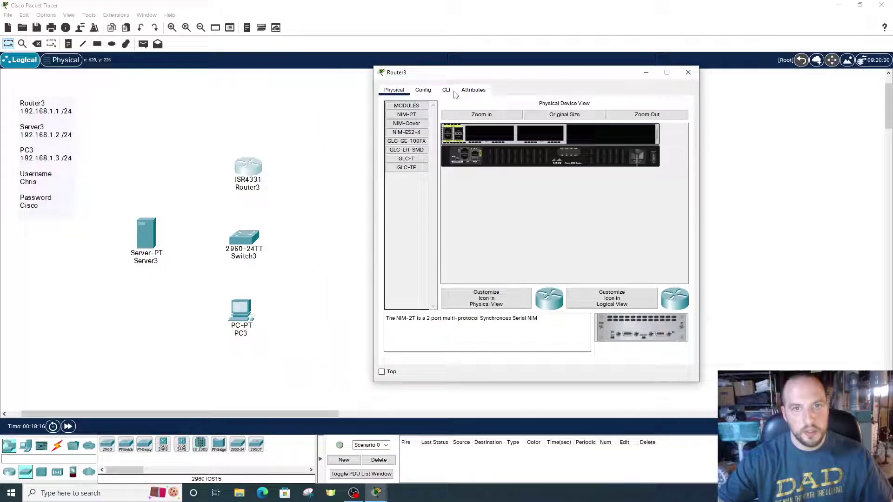
click(423, 90)
click(562, 245)
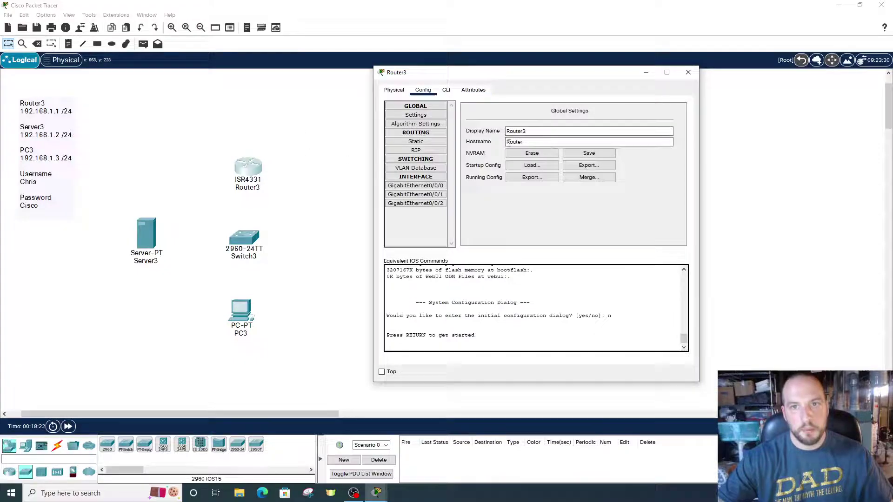
click(425, 186)
Enter a partial IPv4 address, which is rejected, and dismiss the invalid-address error
click(589, 168)
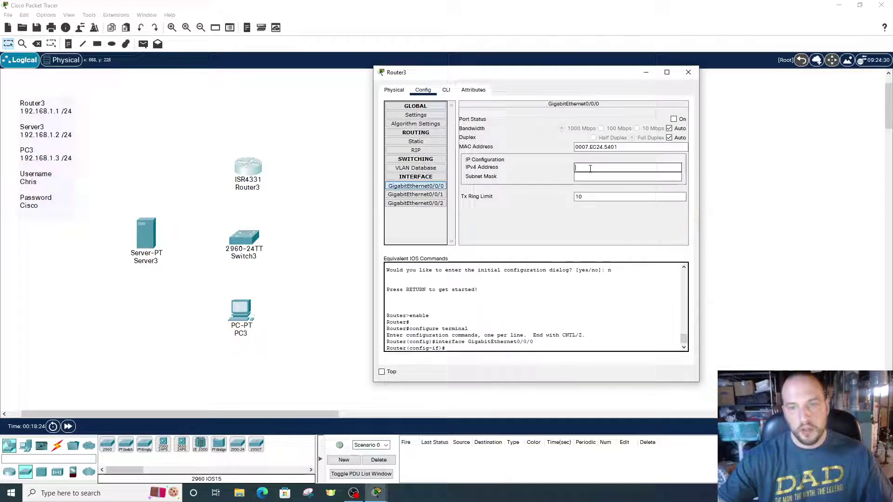
text(192.168)
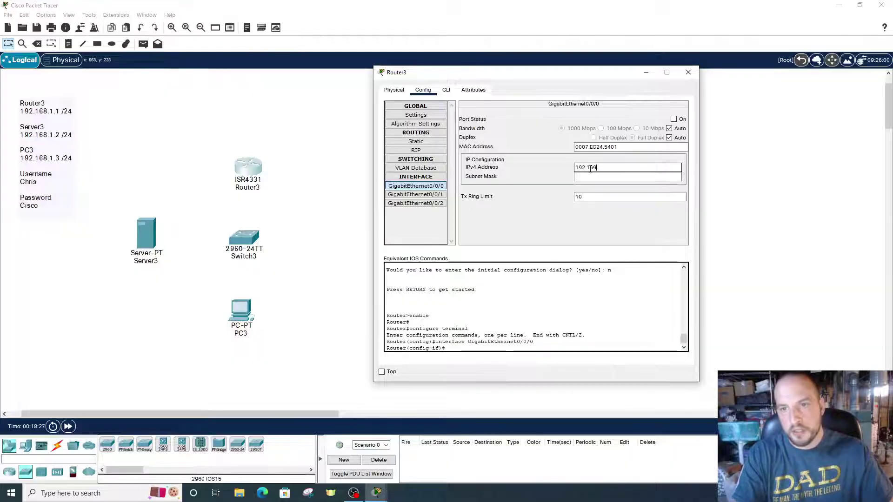
key(BackSpace)
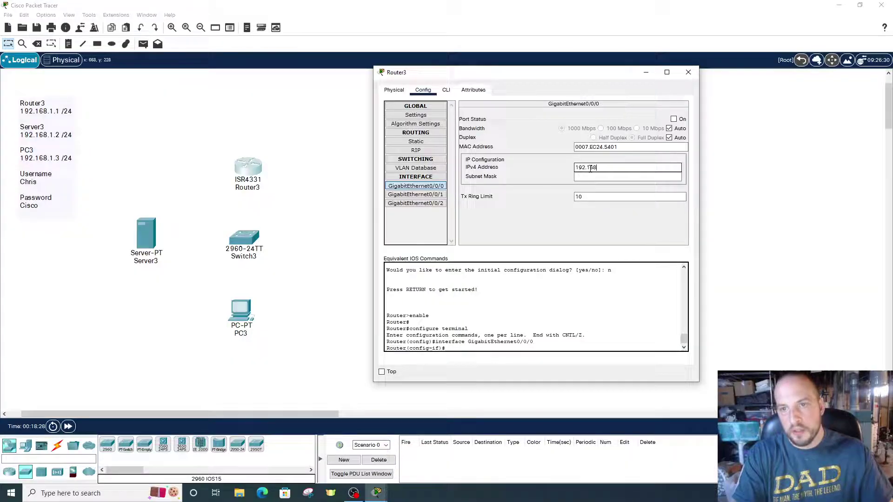
text(.1.1.)
key(Return)
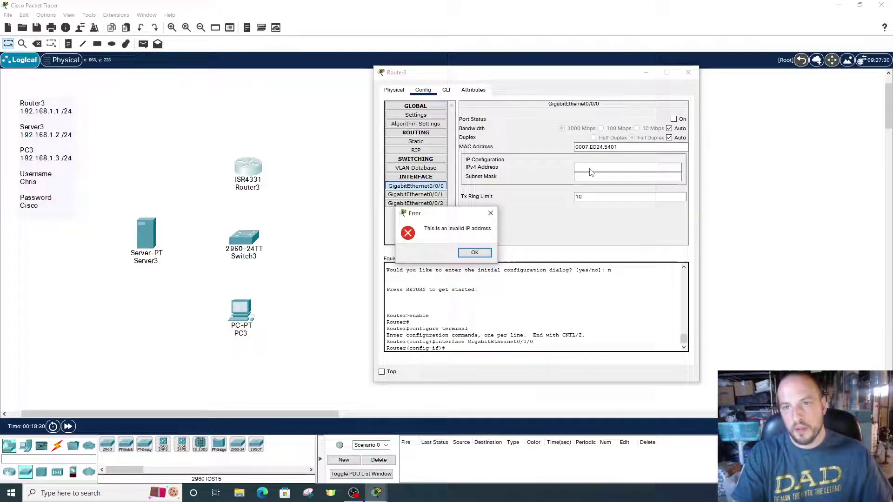
key(Return)
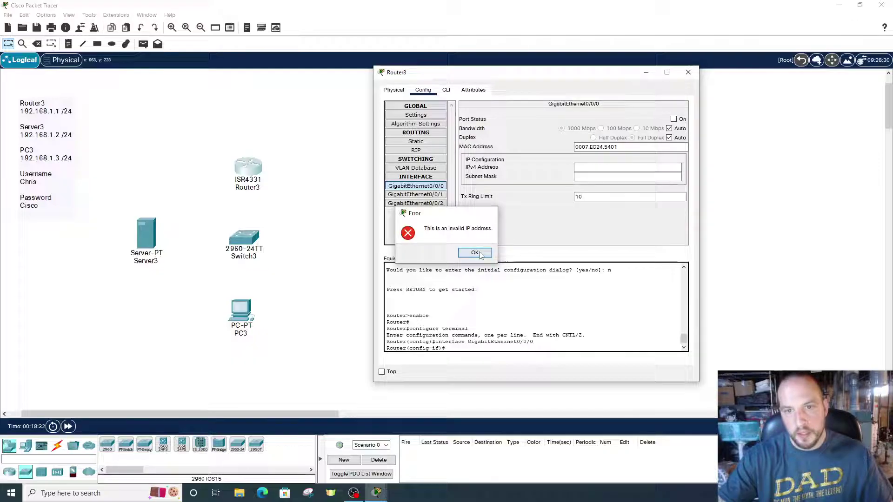
click(611, 176)
Set 192.168.1.1 with mask 255.255.255.0, turn the port on, and close the window
click(609, 168)
text(192.16)
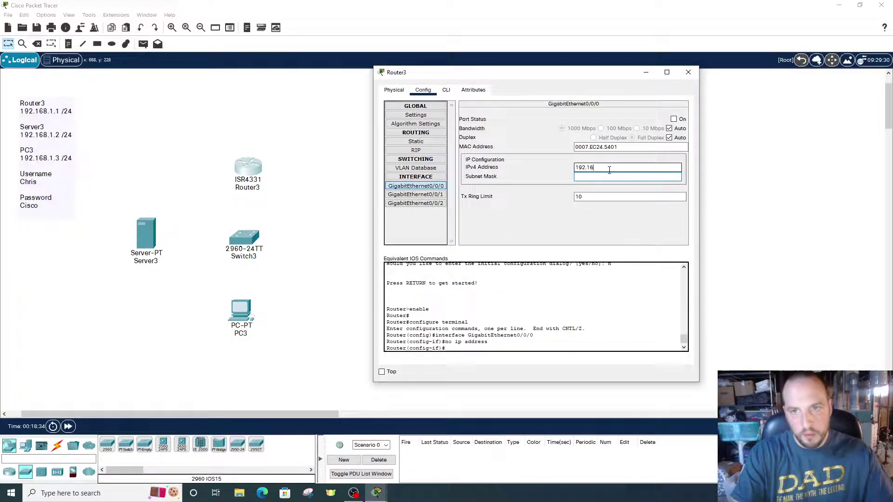
text(8.1.1)
key(Tab)
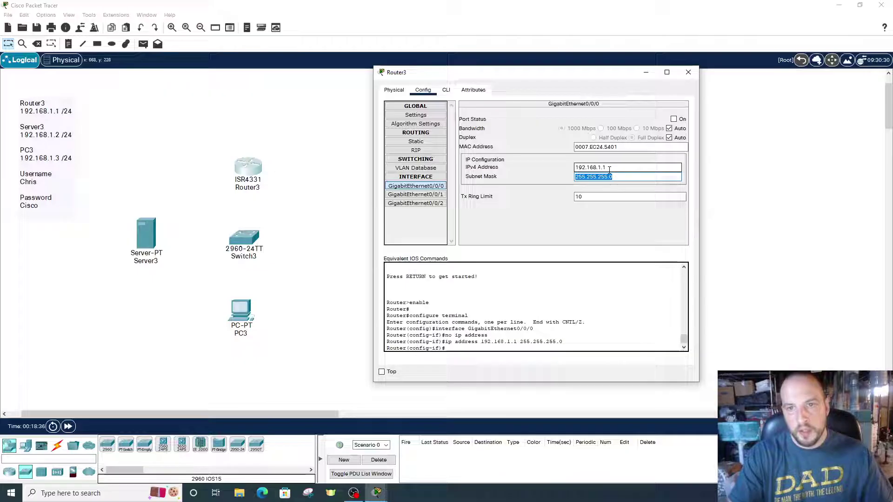
key(Tab)
click(673, 120)
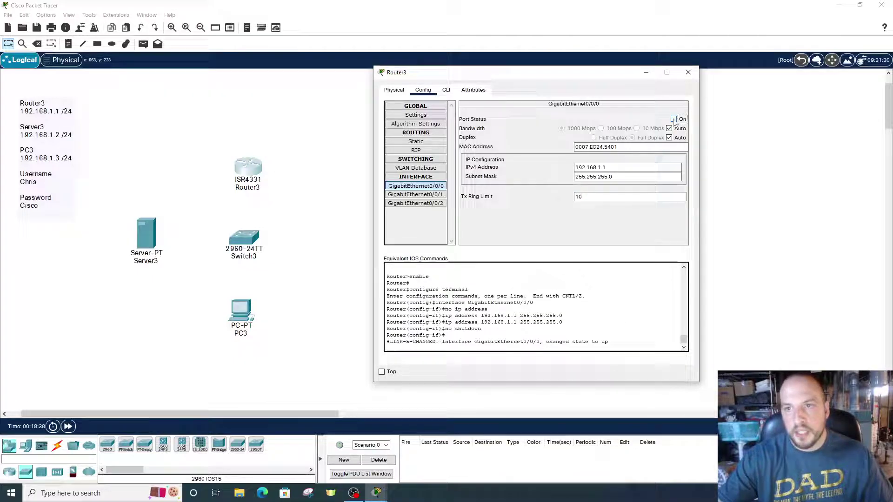
click(689, 73)
Set PC3's default gateway to 192.168.1.1 in its global settings
click(248, 318)
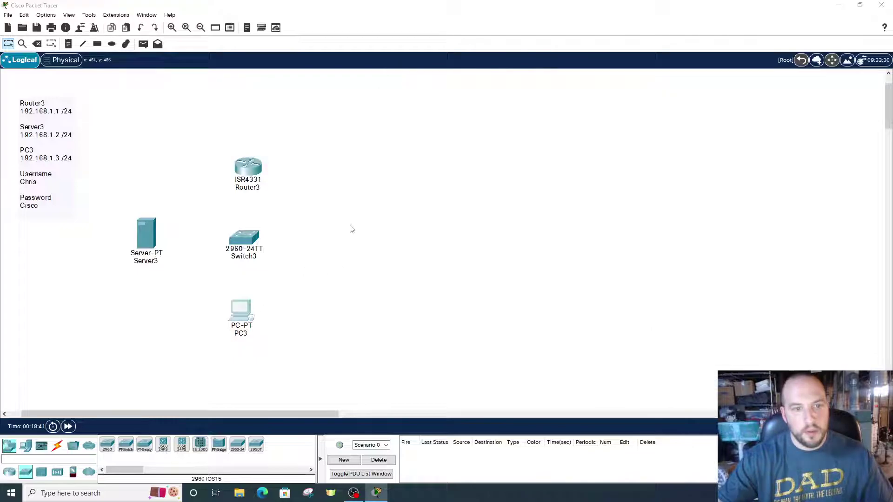
drag(389, 87, 435, 88)
click(384, 99)
click(385, 123)
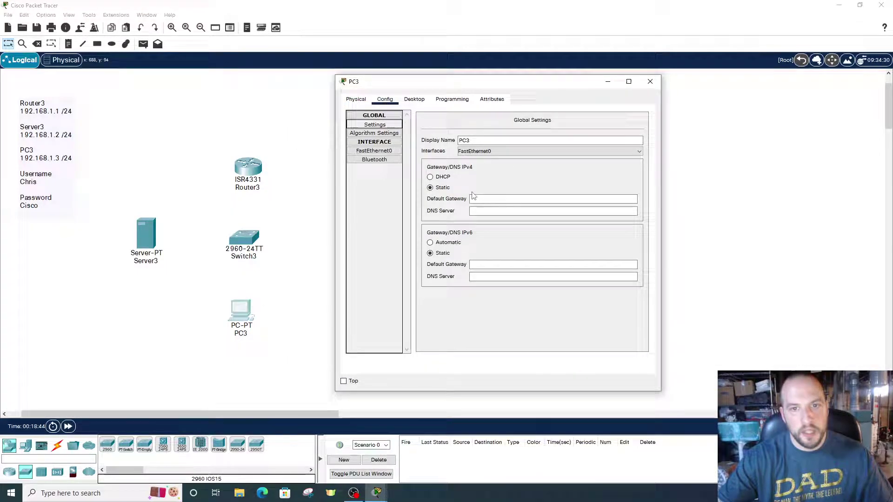
click(480, 197)
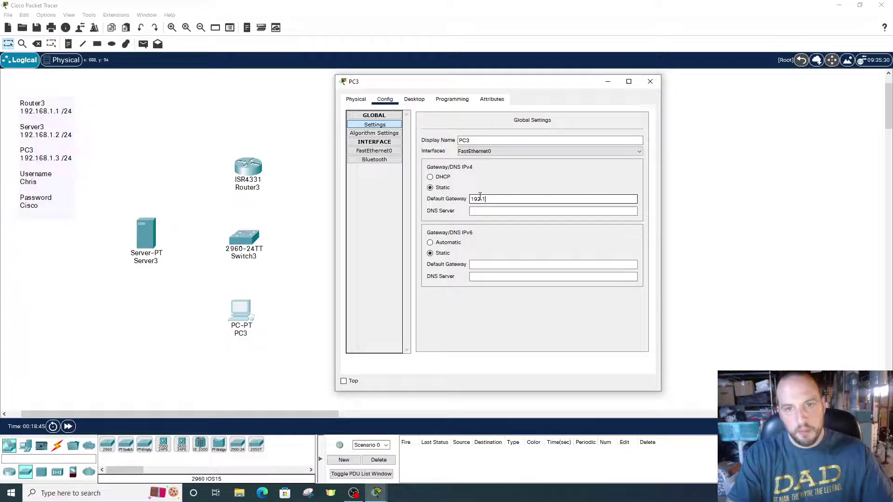
text(192.168.1.1)
key(Tab)
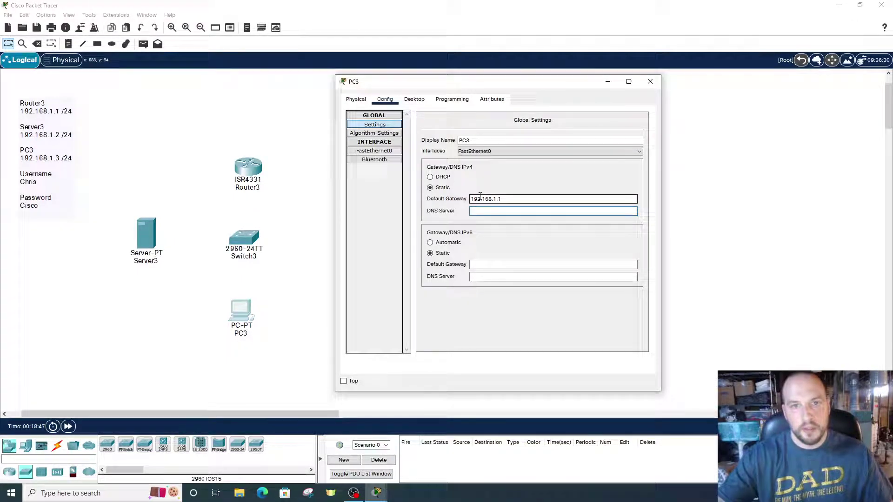
Give PC3's FastEthernet0 the address 192.168.1.3 with mask 255.255.255.0
click(374, 150)
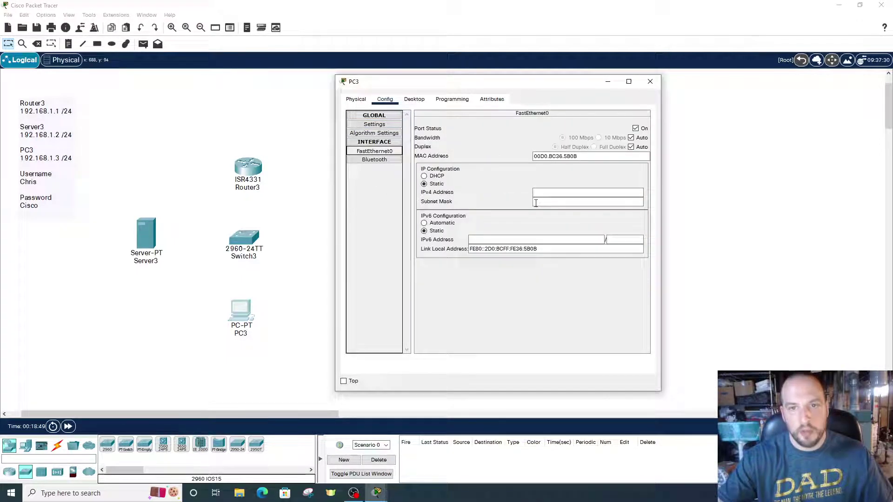
click(555, 190)
text(192.168)
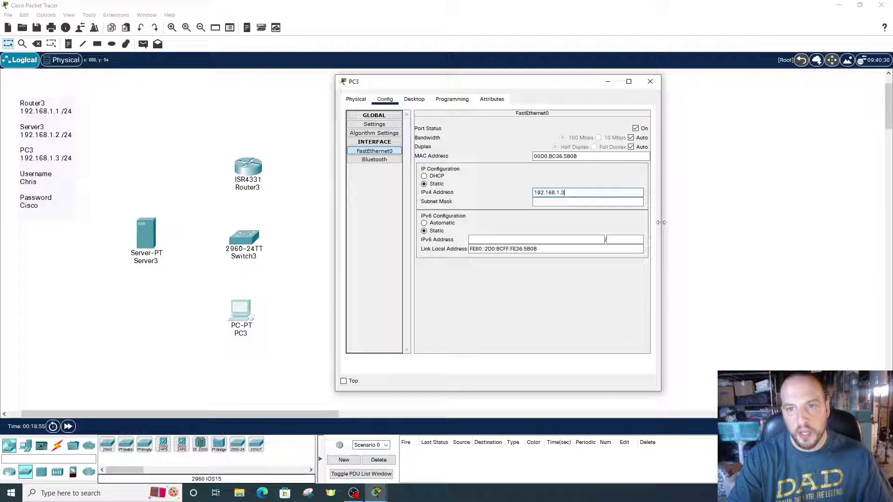
text(.1.3)
key(Tab)
key(Tab)
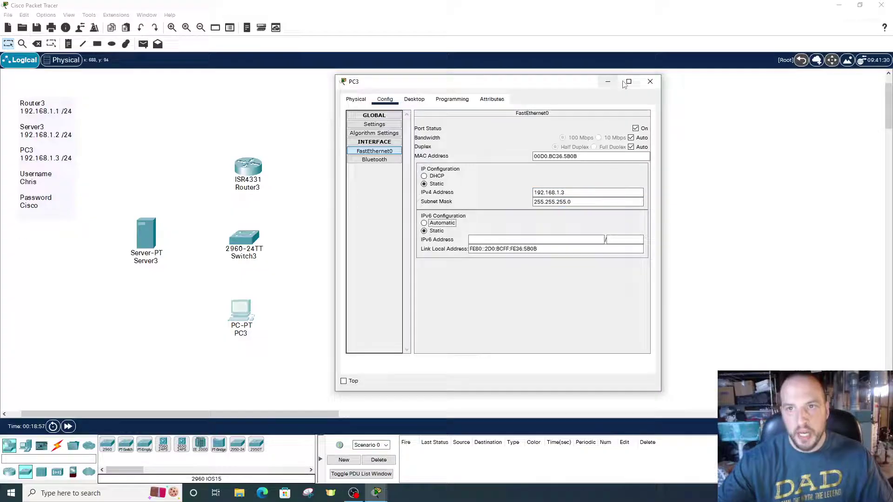
Close PC3's window and rename Server3 to 'AAA (Radius) Server'
click(650, 82)
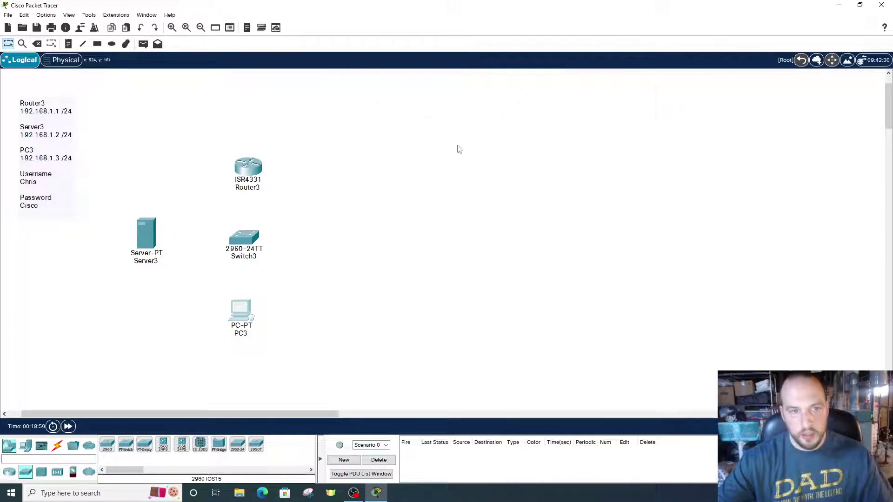
click(148, 234)
click(593, 82)
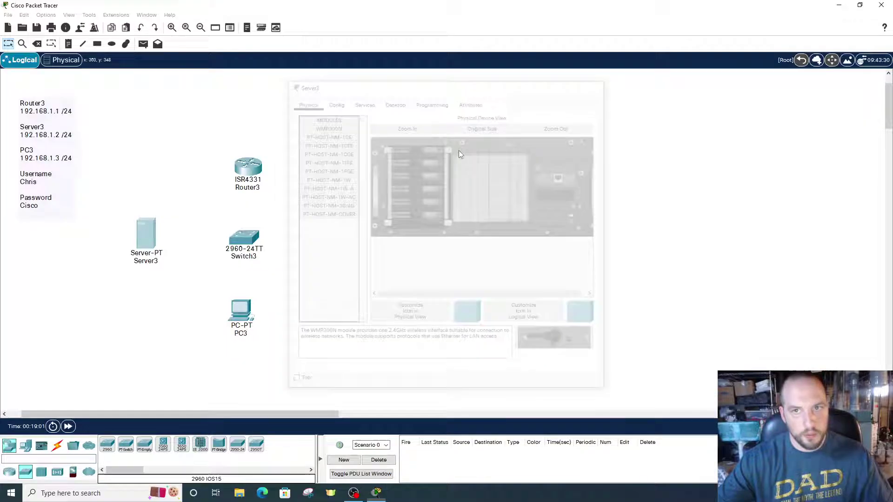
click(159, 261)
key(ctrl+a)
text(AA)
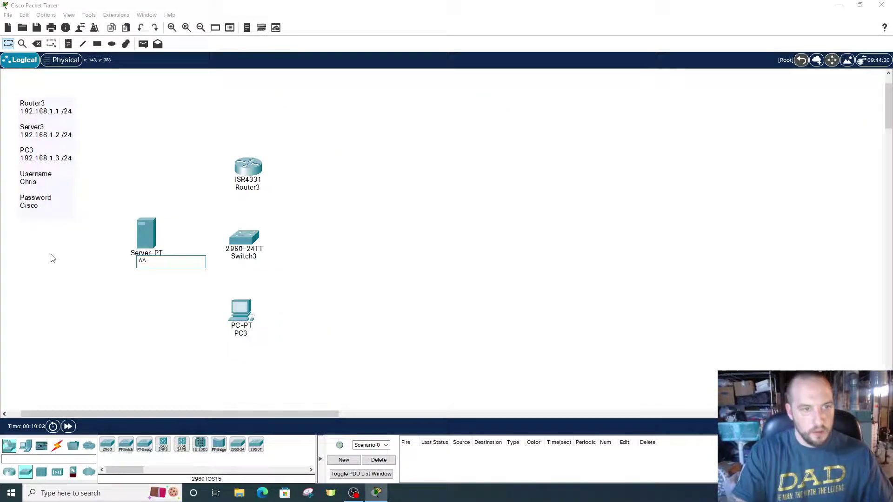
text(A (Radius)
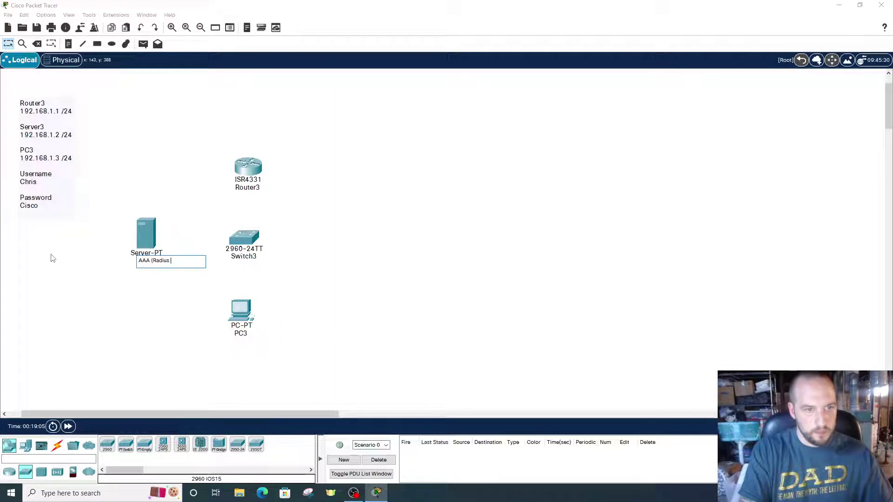
text() Serve)
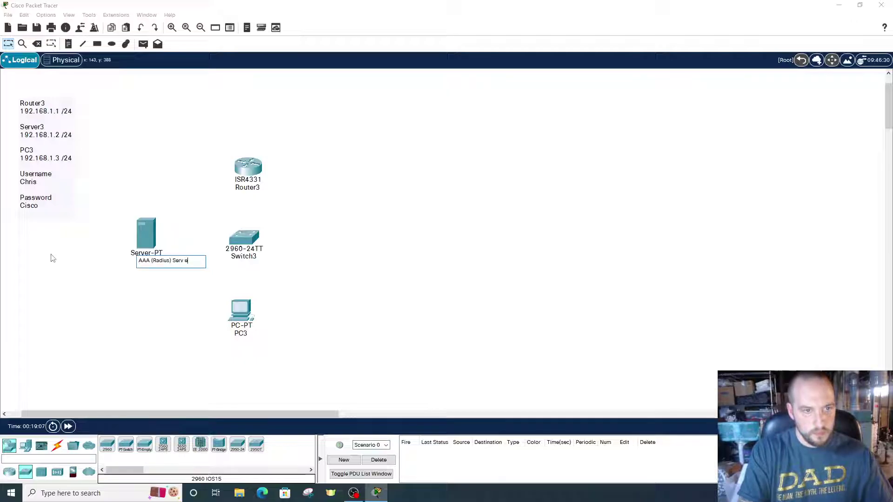
text(r)
key(Return)
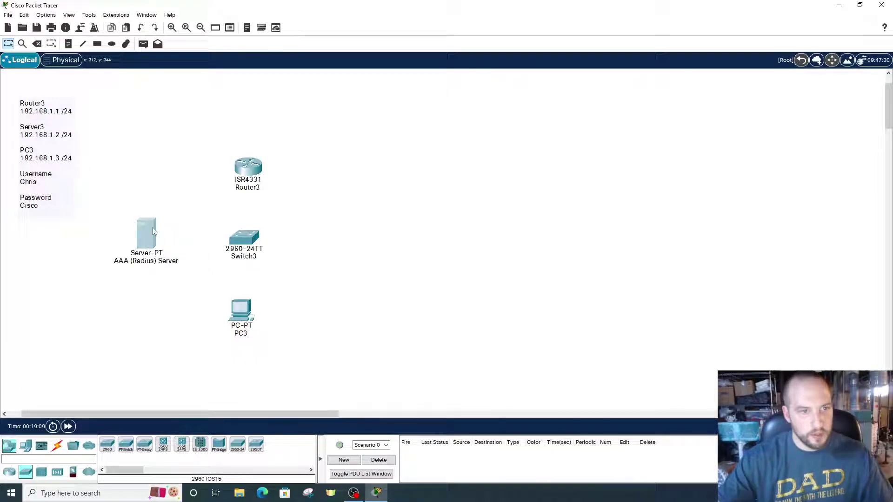
Set the AAA server's default gateway to 192.168.1.1
click(152, 227)
drag(448, 84, 483, 77)
click(369, 94)
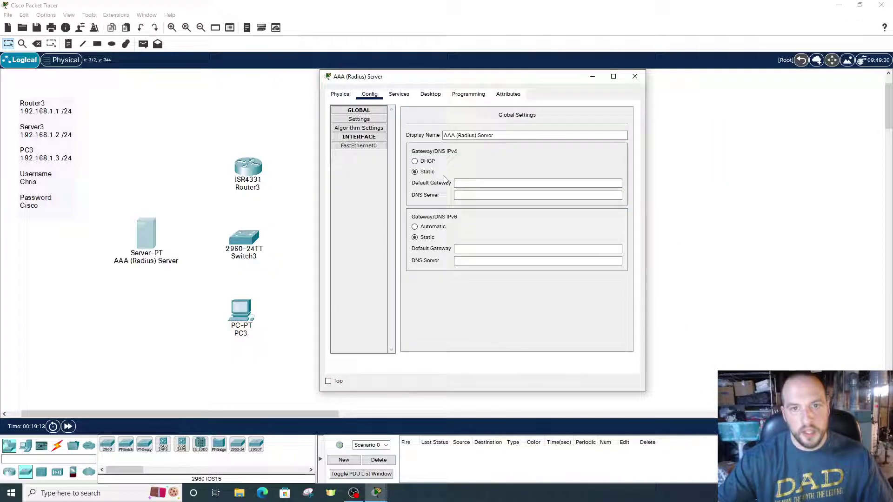
click(465, 184)
text(192.1)
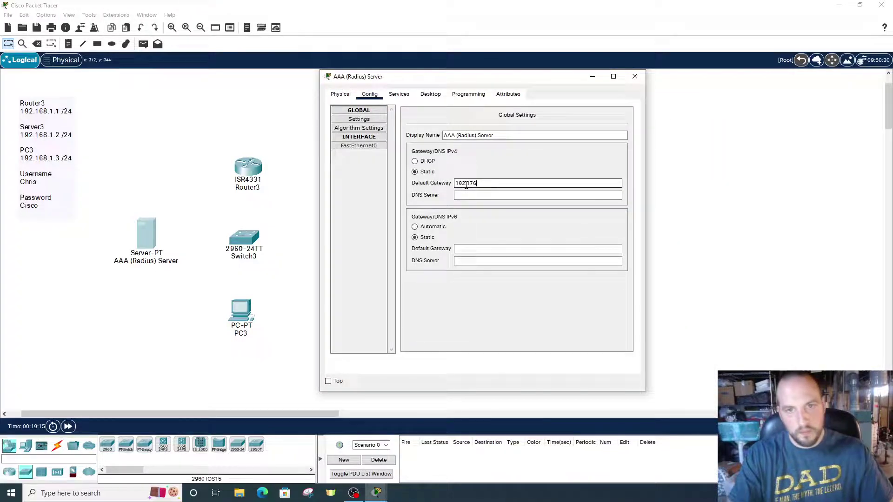
text(68)
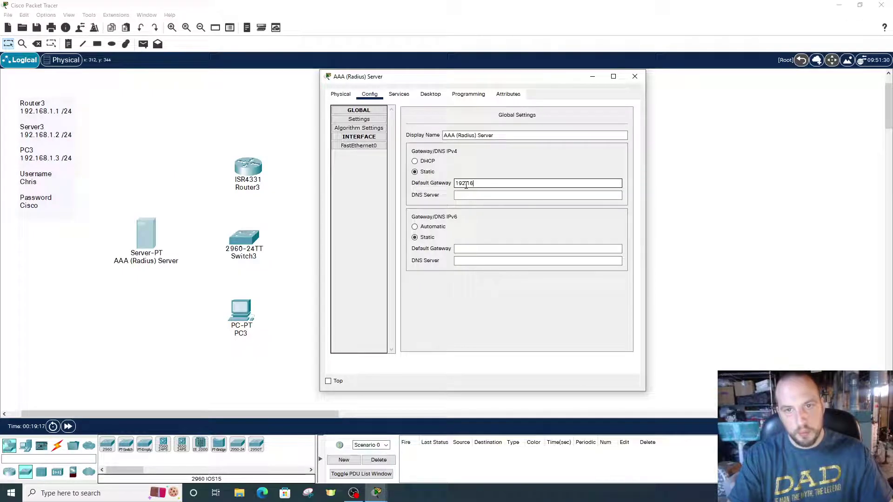
text(.1.1)
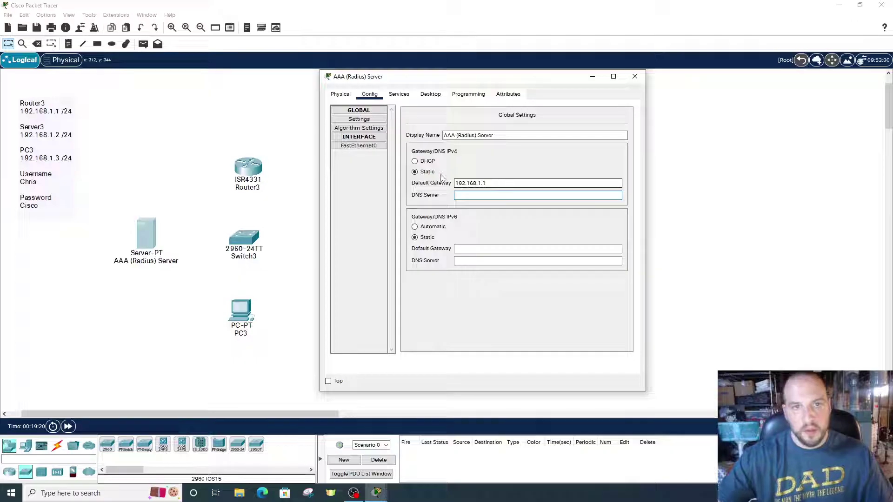
Give the server's FastEthernet0 address 192.168.1.2 with mask 255.255.255.0
click(359, 145)
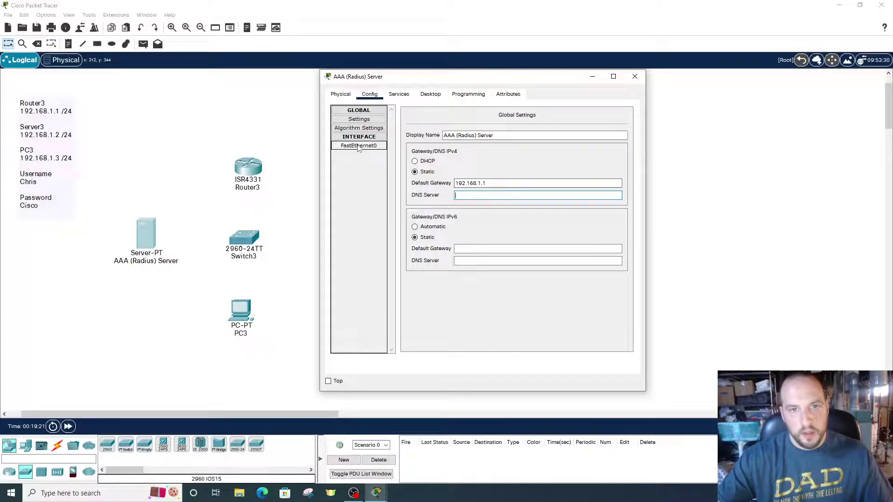
click(527, 187)
text(192)
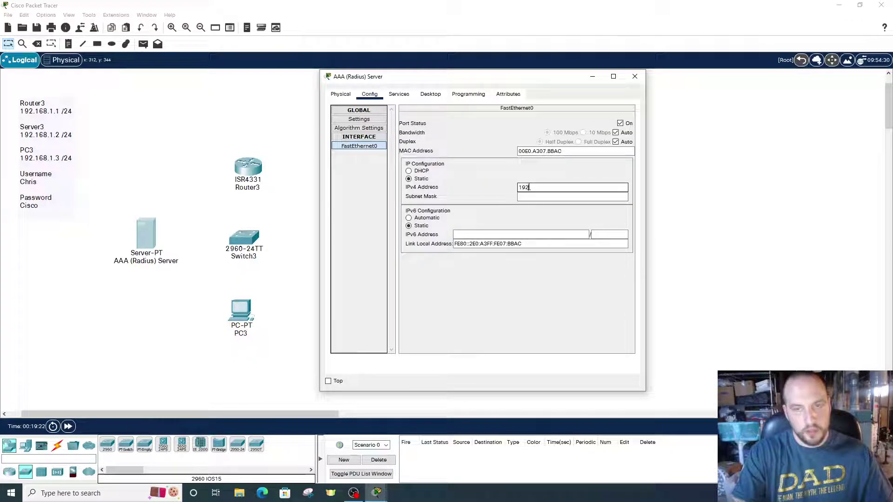
text(.168.1)
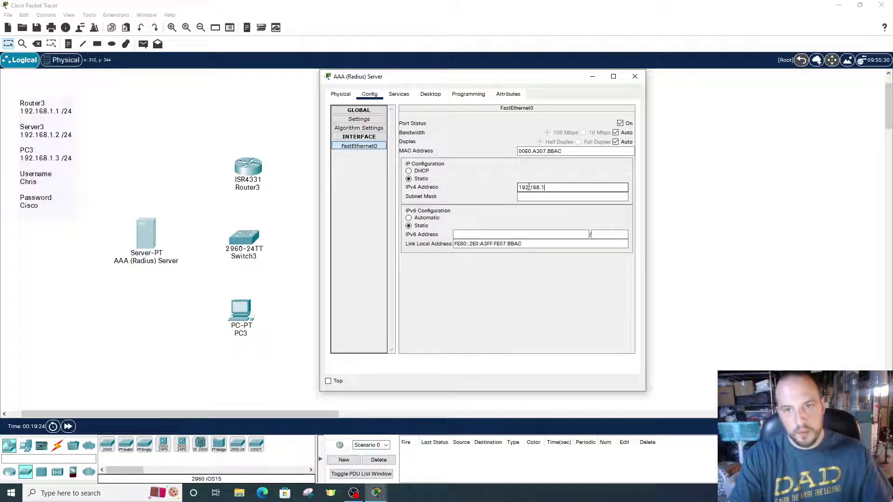
text(.2)
key(Tab)
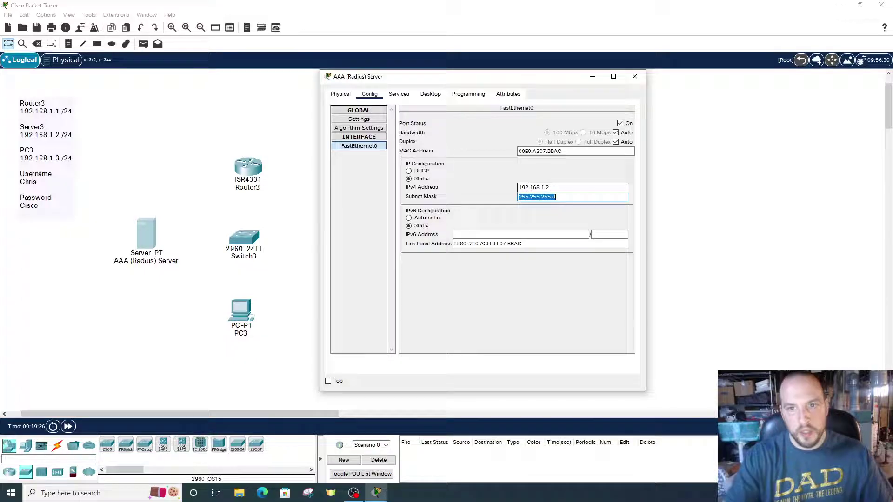
key(Tab)
click(400, 95)
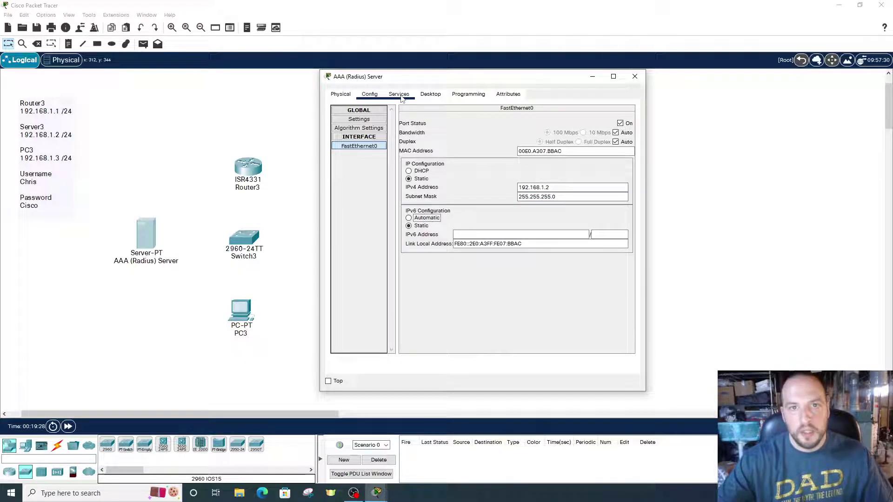
Enter Radius client name Router3, its IP 192.168.1.1, and the shared secret
mouse_move(479, 79)
mouse_down()
mouse_move(491, 80)
mouse_move(467, 81)
mouse_up()
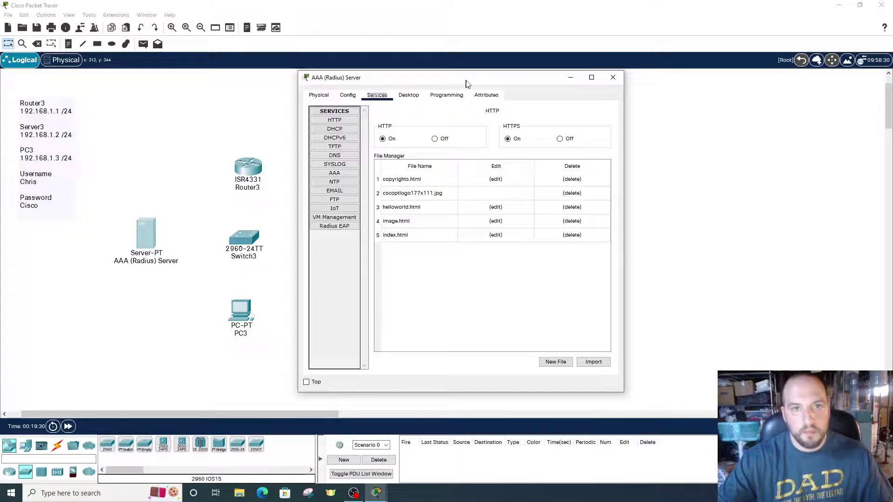
click(337, 174)
click(460, 158)
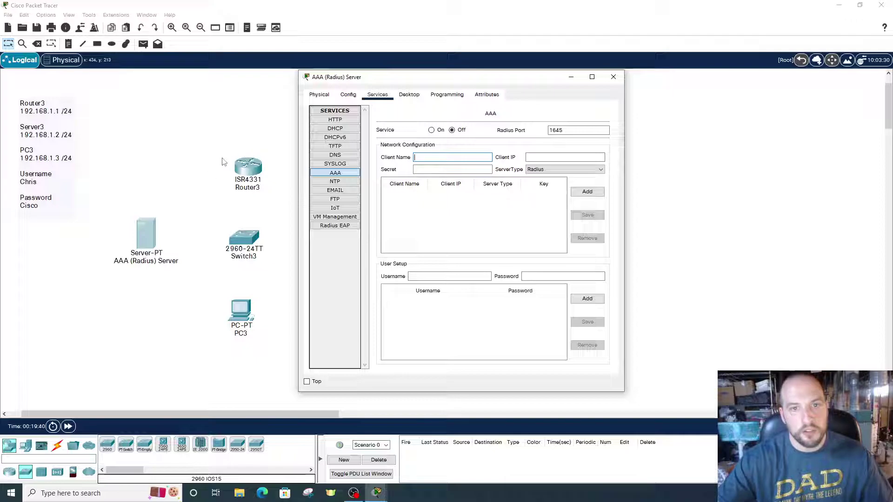
click(423, 158)
text(Rout)
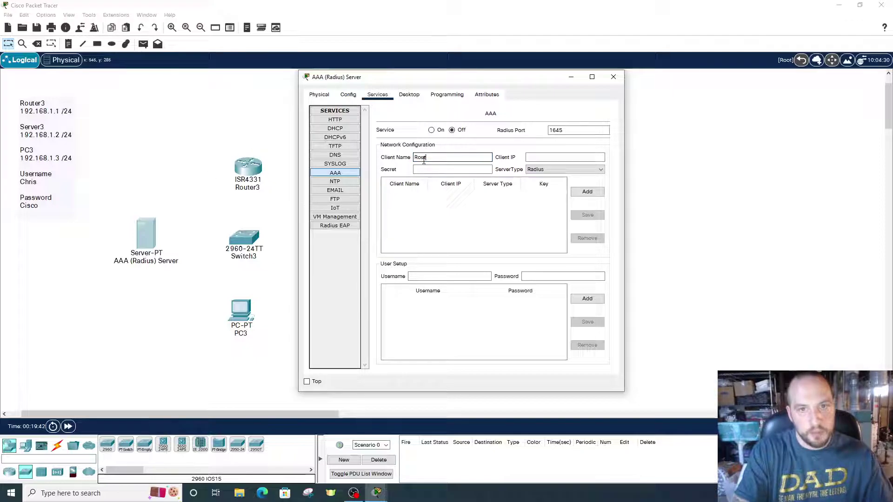
text(er3)
text(192.168.1.1)
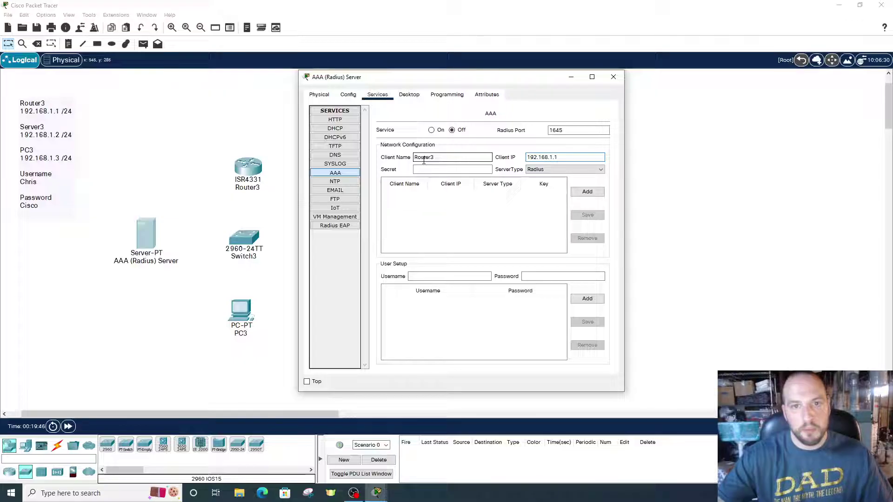
click(426, 169)
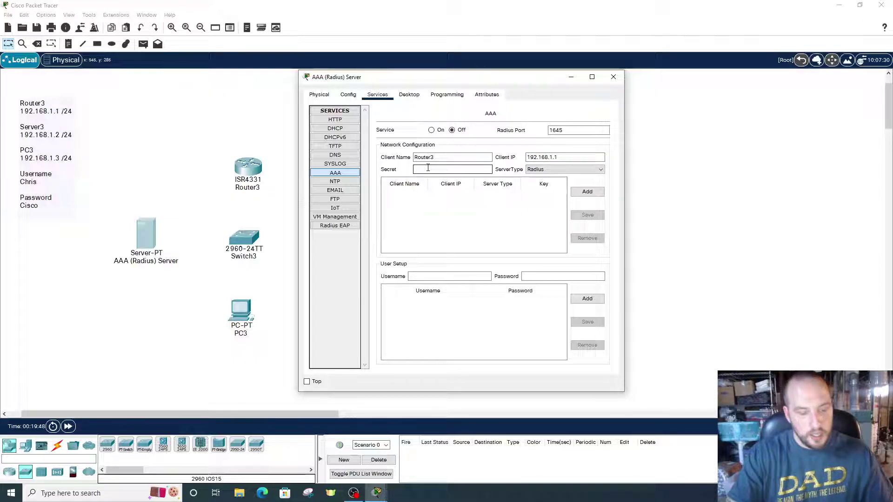
text(cisco)
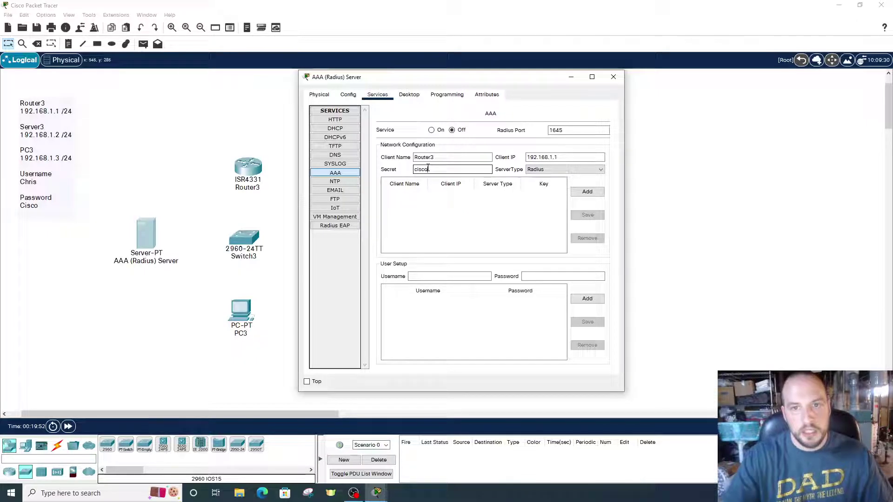
Keep Radius as the server type and add Router3 to the client list
click(565, 169)
click(565, 169)
click(565, 170)
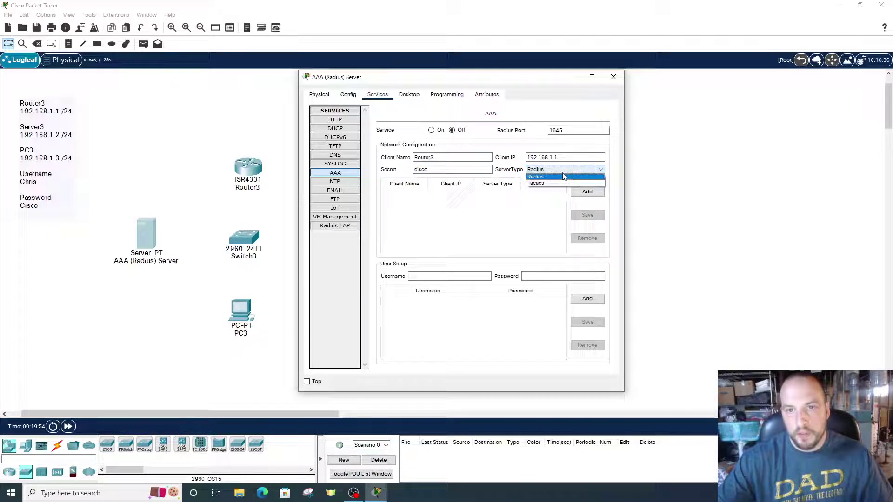
click(553, 177)
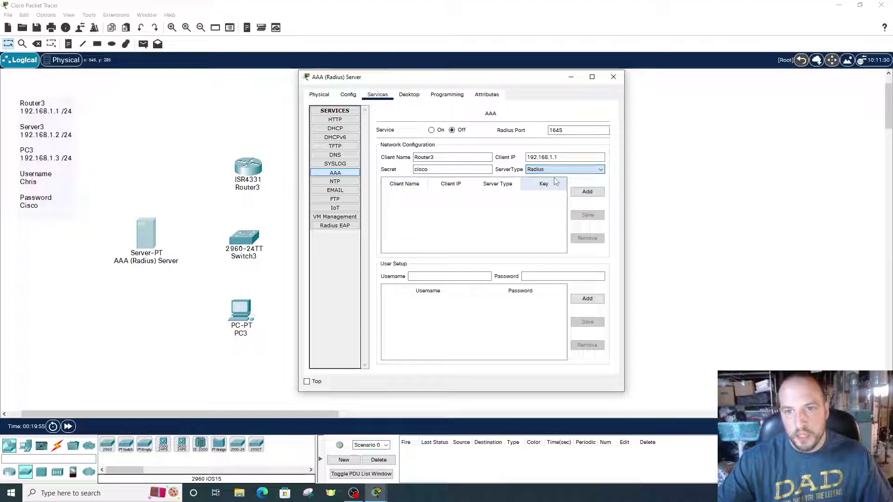
click(587, 192)
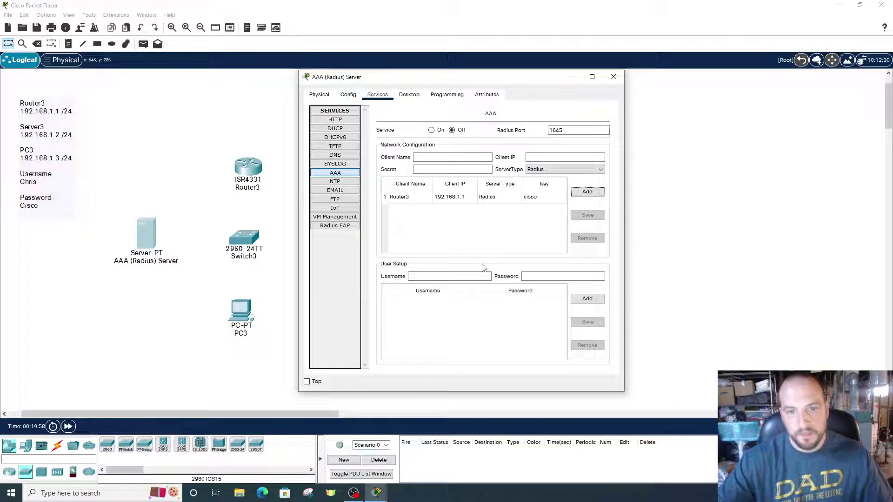
click(448, 274)
Add the login username with its password and switch the AAA service on
click(439, 275)
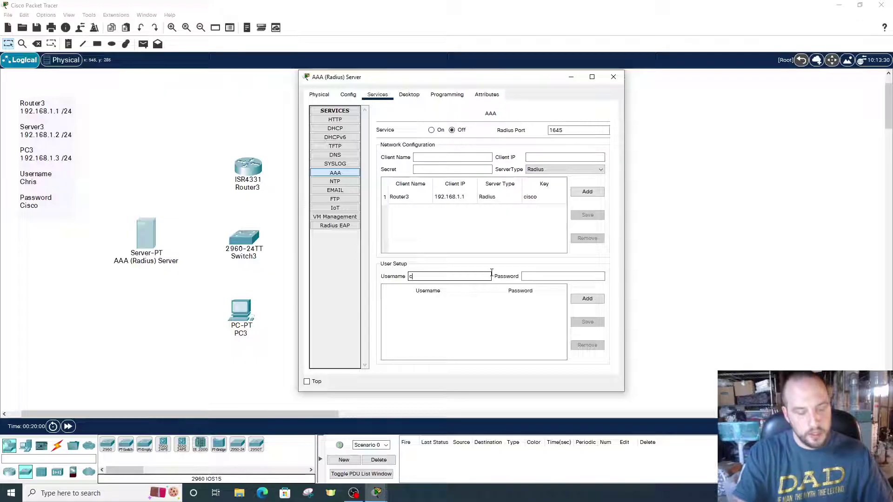
text(chris)
key(Tab)
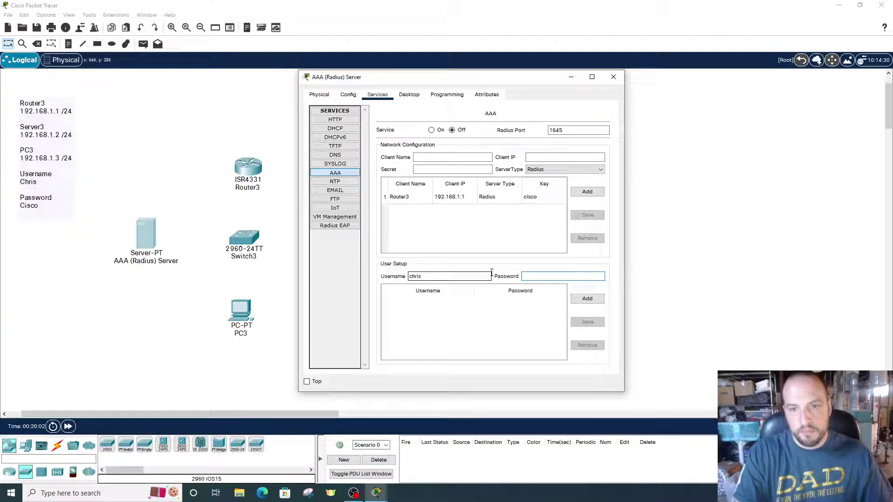
text(cisco)
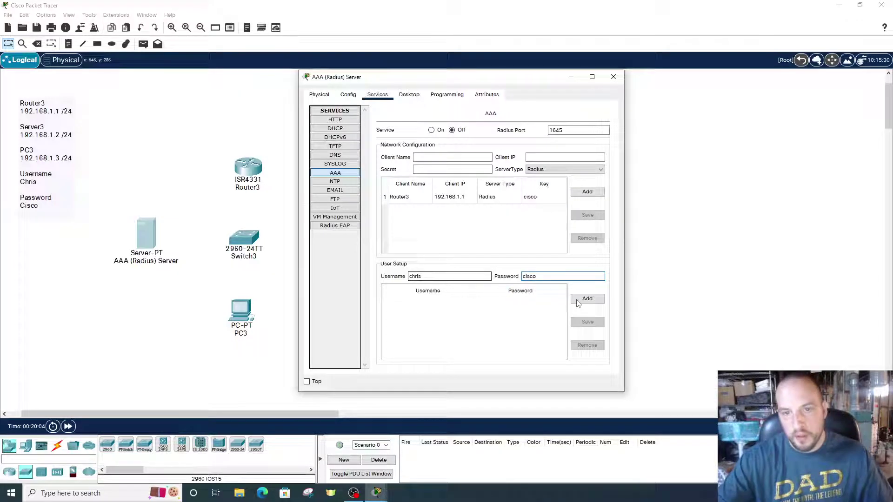
click(587, 299)
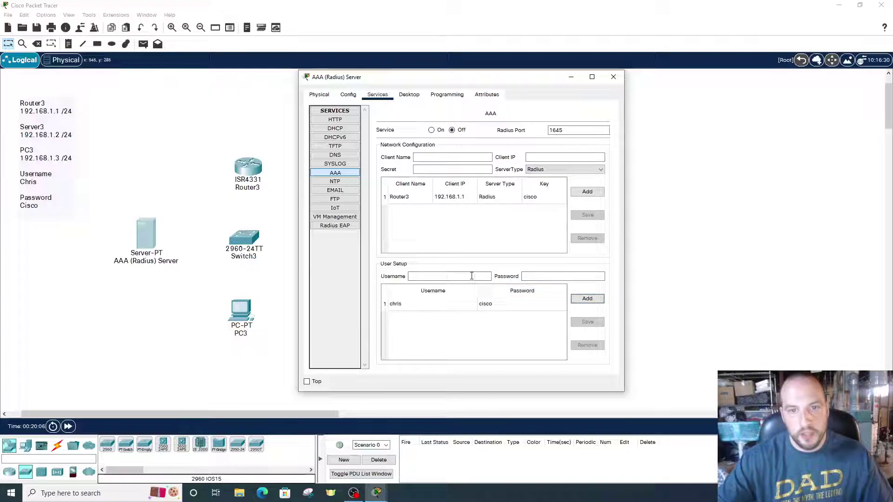
drag(484, 82, 482, 85)
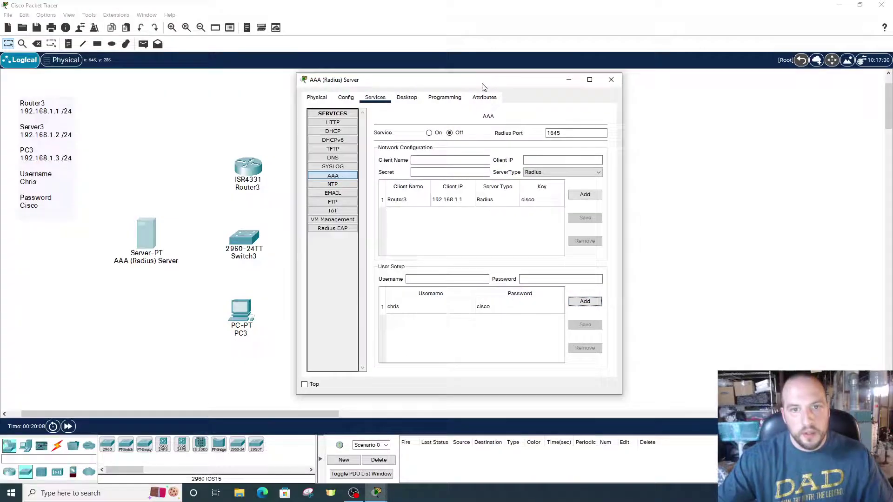
click(428, 132)
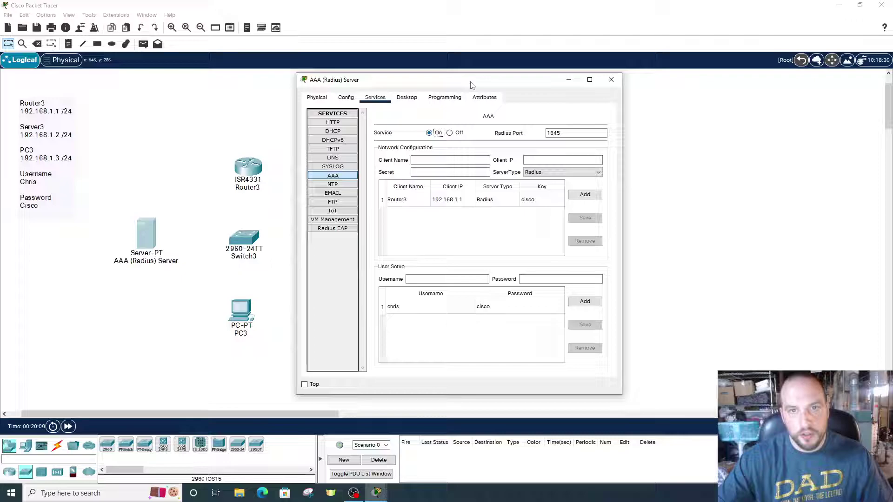
Close the server window and connect PC3 to Switch3 with an automatic cable
click(611, 81)
click(57, 445)
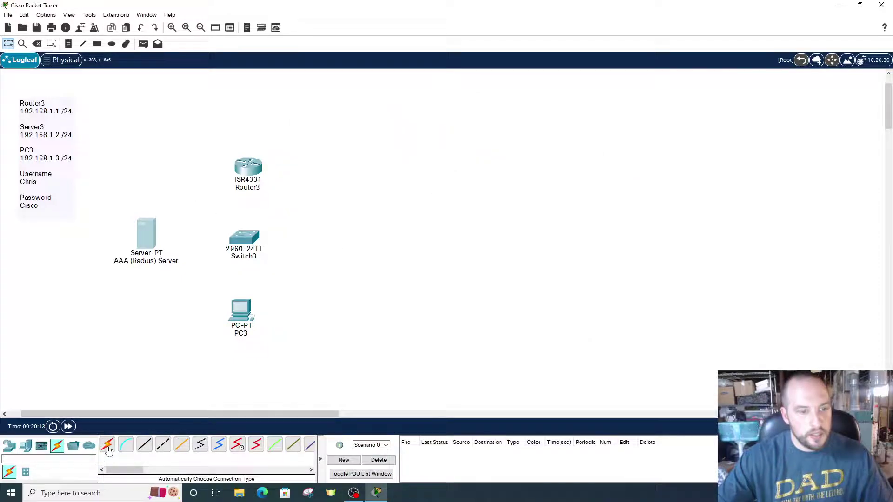
click(107, 446)
click(241, 310)
click(243, 238)
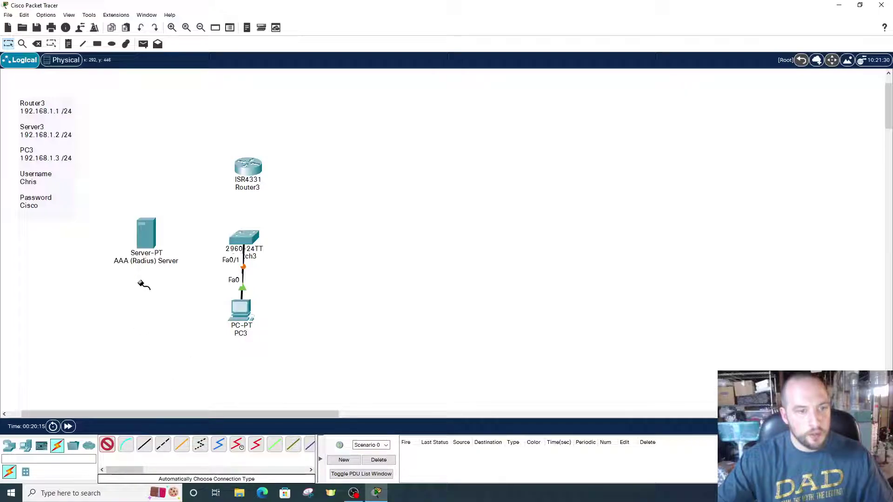
Connect the AAA server and Router3 to Switch3, then bring up Router3's window
click(146, 232)
click(244, 237)
click(107, 446)
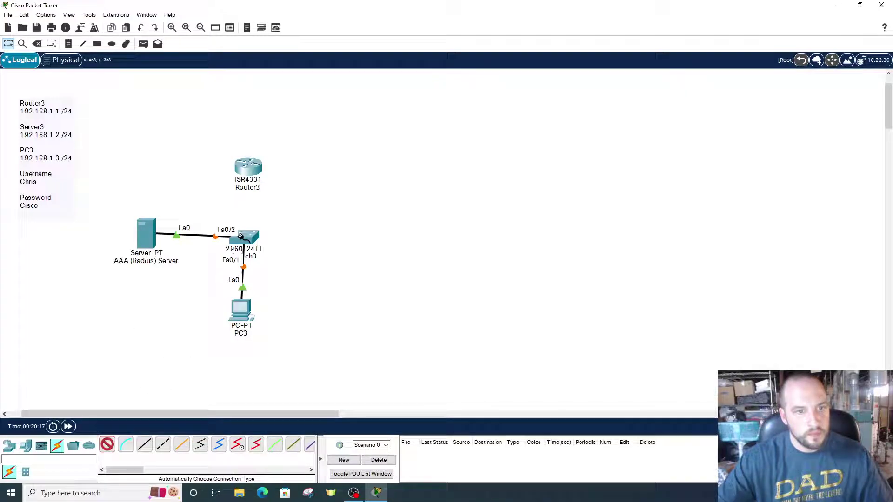
click(242, 237)
click(247, 166)
drag(152, 238, 153, 240)
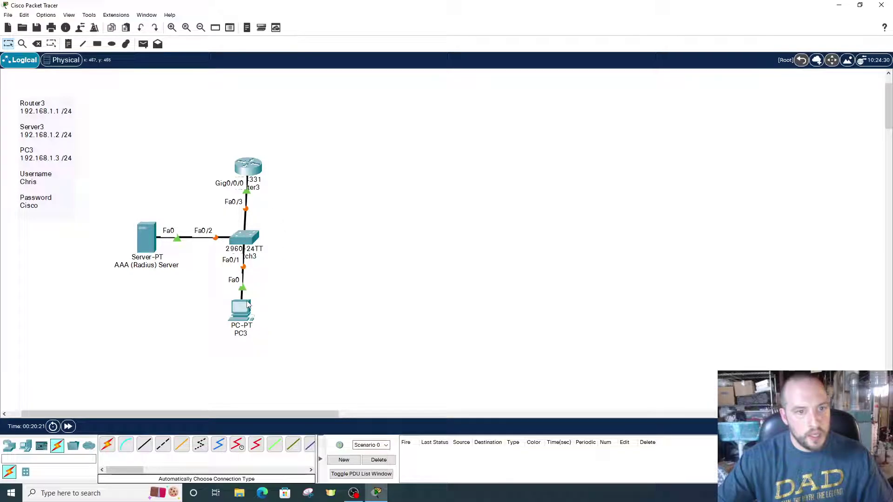
click(248, 167)
drag(420, 85, 456, 81)
In Router3's CLI, exit interface and global configuration and end the console session
click(397, 101)
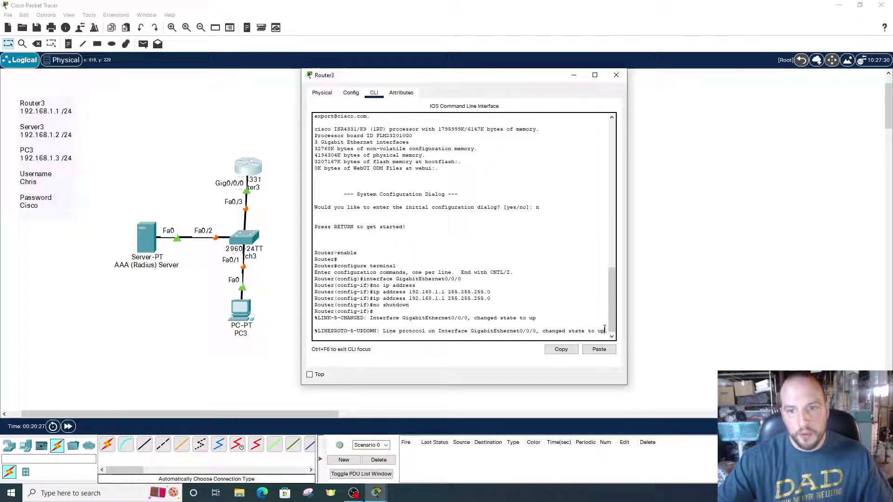
key(Return)
key(Return)
key(Return)
text(exi)
key(Return)
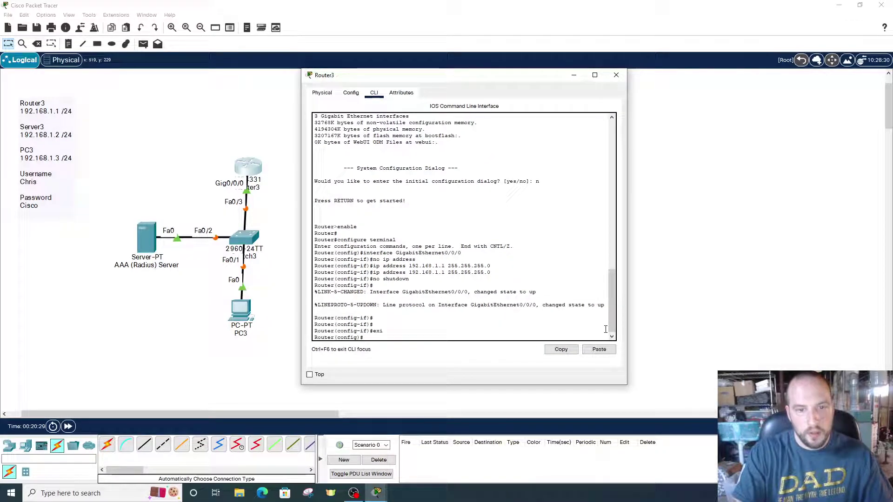
text(exi)
key(Return)
text(exit)
key(Return)
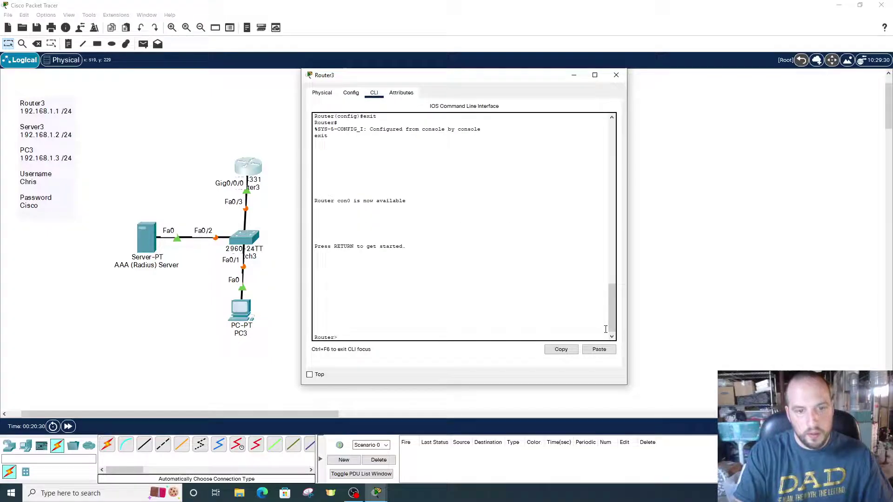
Re-enter privileged and global configuration mode and enable aaa new-model
key(Return)
text(en)
key(Return)
text(conf t)
key(Return)
key(Return)
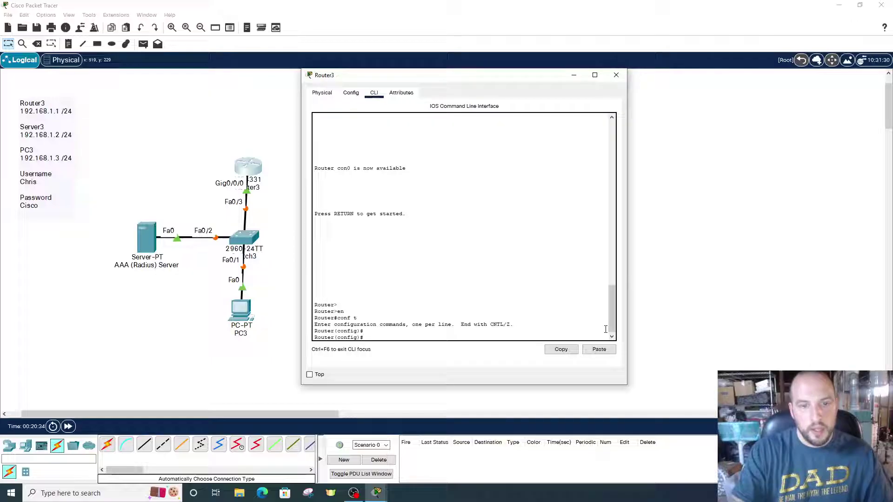
text(aaa new-)
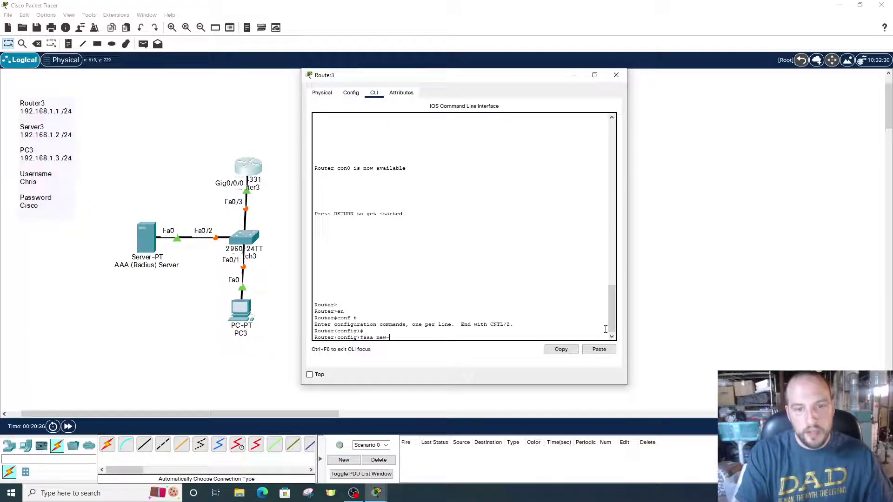
text(model)
key(Return)
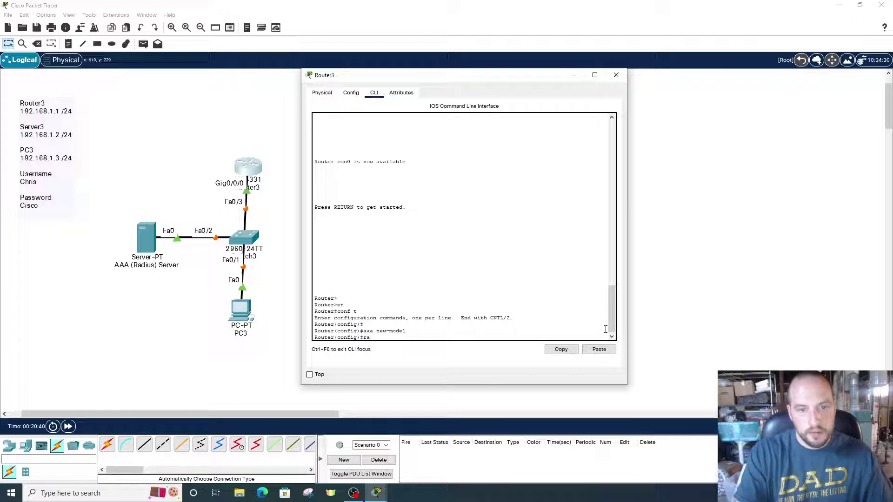
Set RADIUS host 192.168.1.2 with its key and login list AAA using group radius
text(radius-server host 192.169)
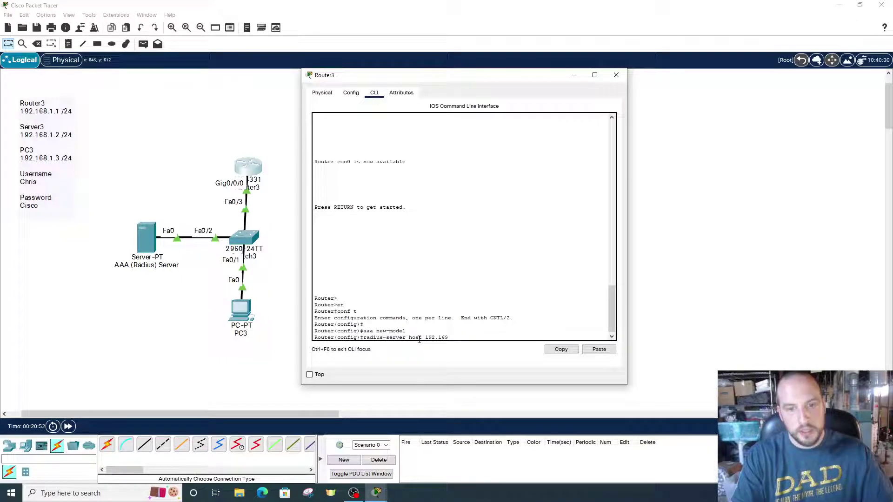
text(2)
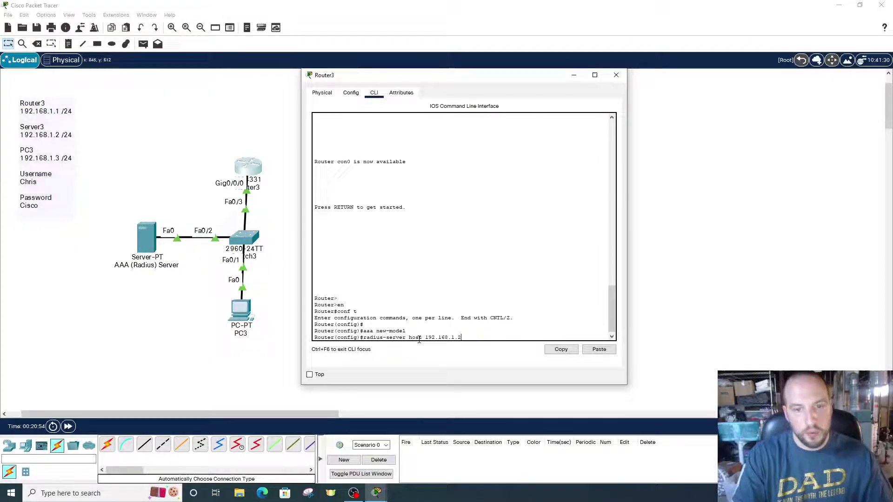
text( key)
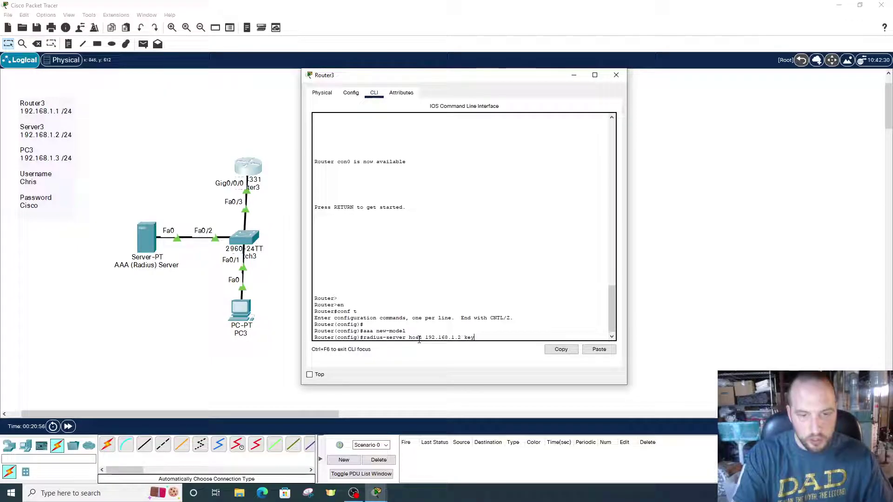
text(cisco)
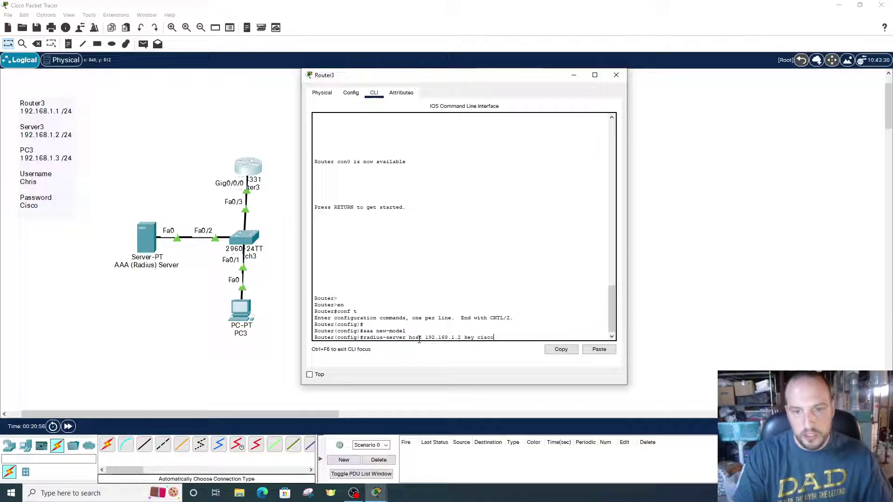
key(Return)
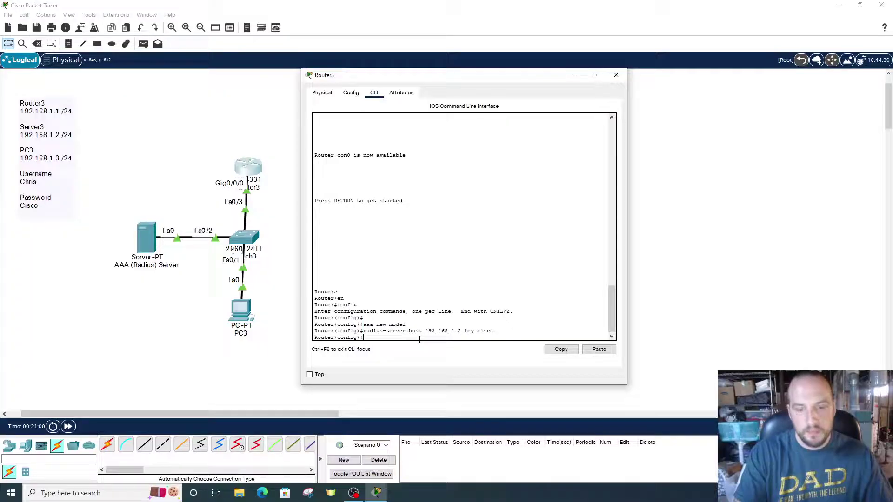
text(aaa)
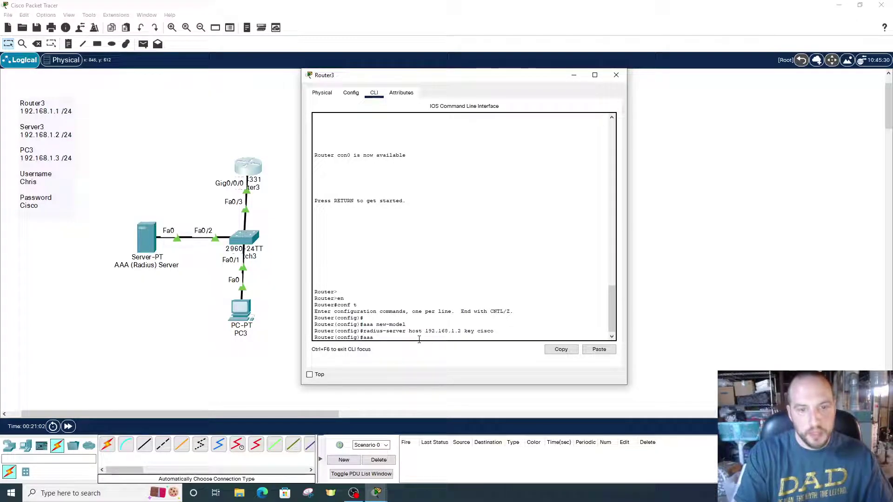
text( authentication)
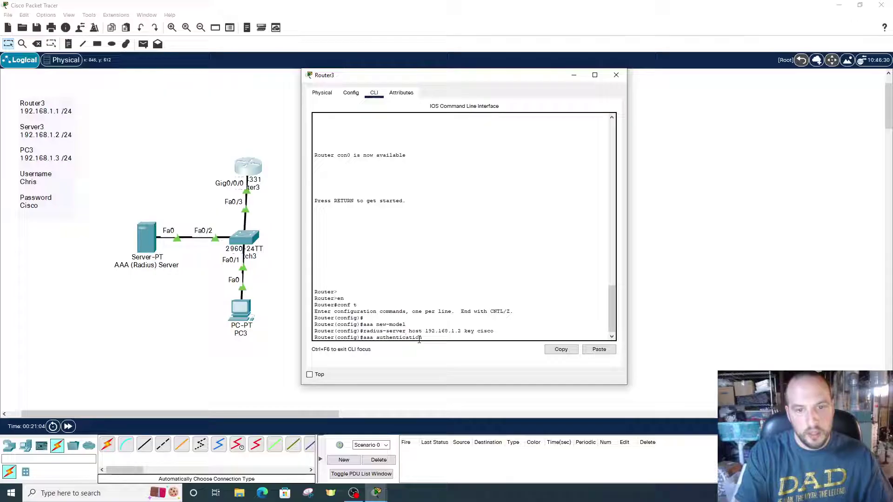
text( login AAA)
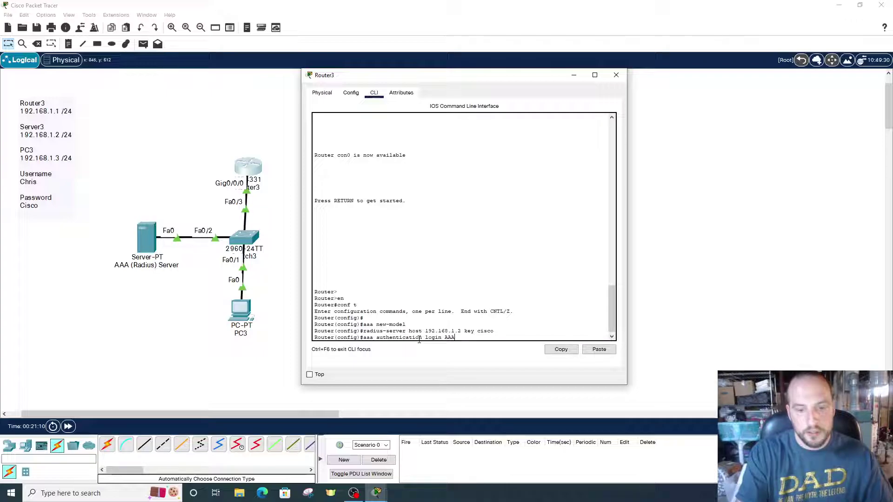
text(group)
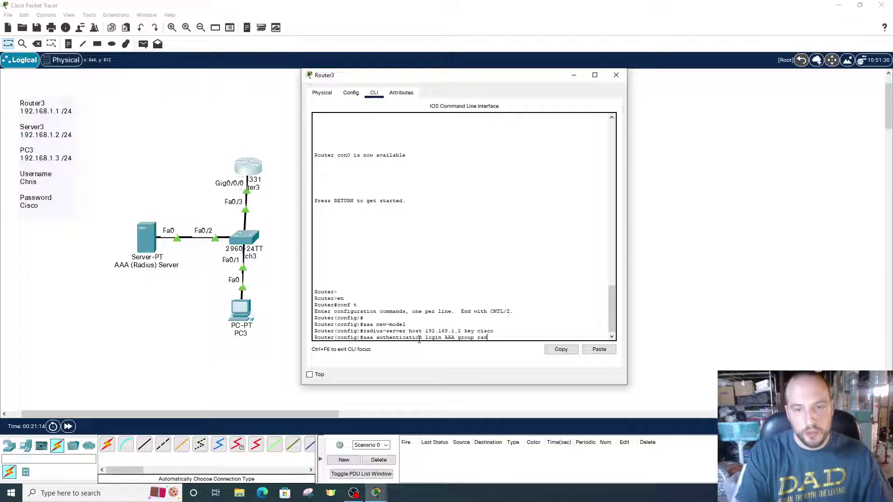
text( radius)
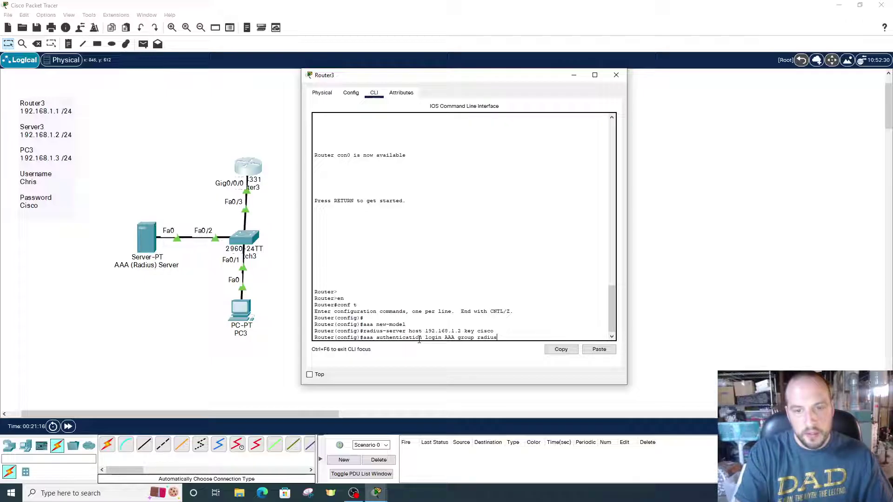
key(Return)
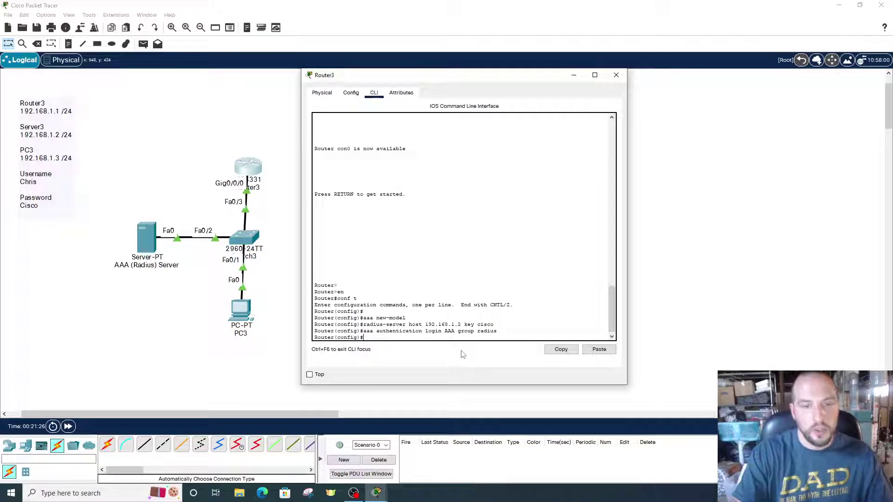
Apply 'login authentication AAA' on line vty 0 4, then exit twice to privileged mode
text(vty)
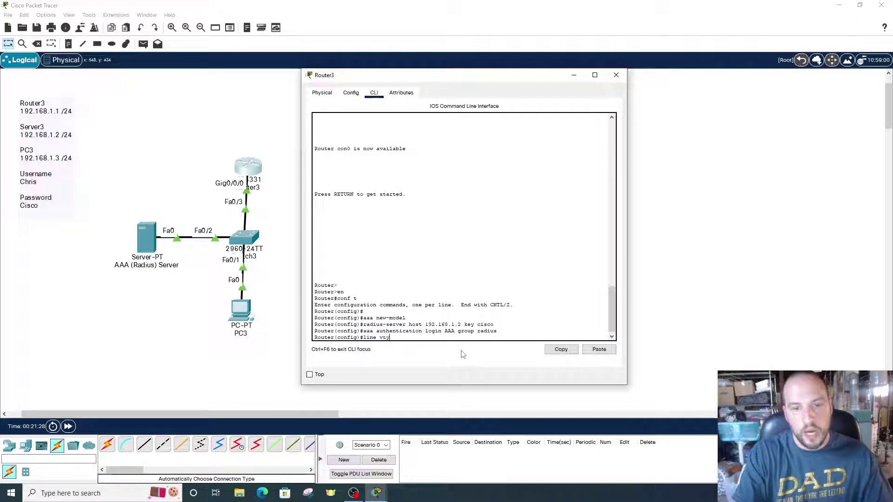
text( 0 4)
key(Return)
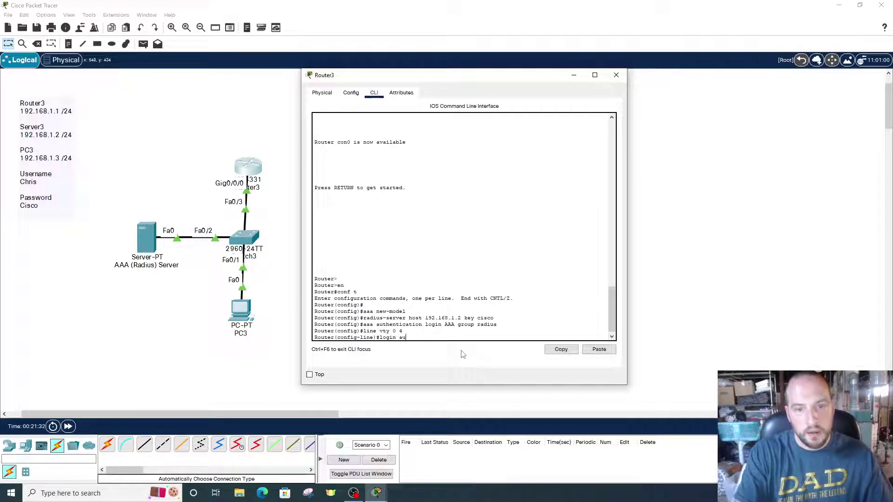
text(login authenti)
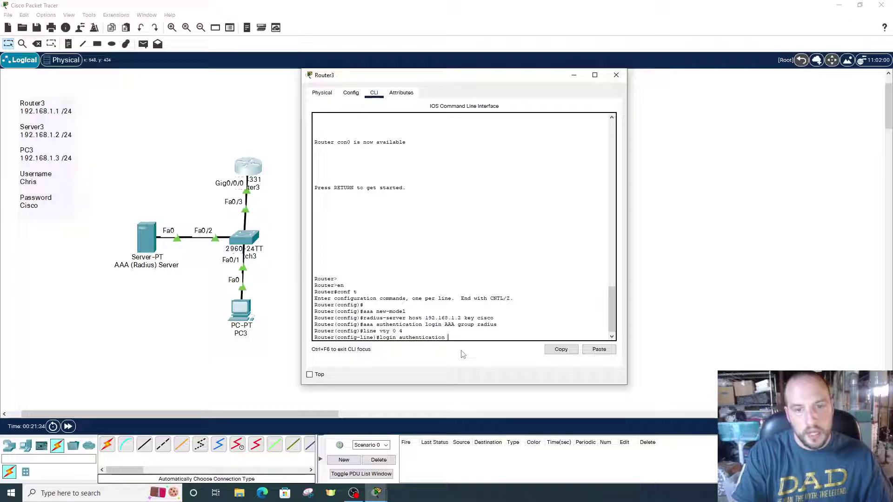
text(cation AAA)
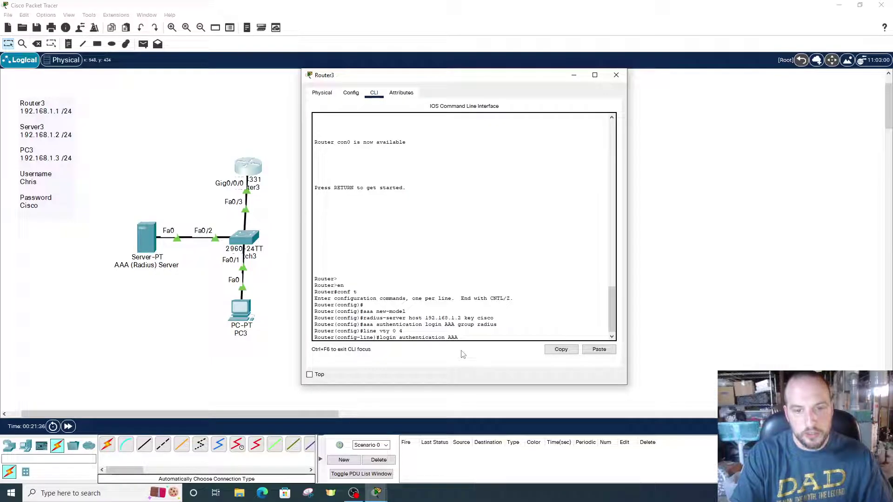
key(Return)
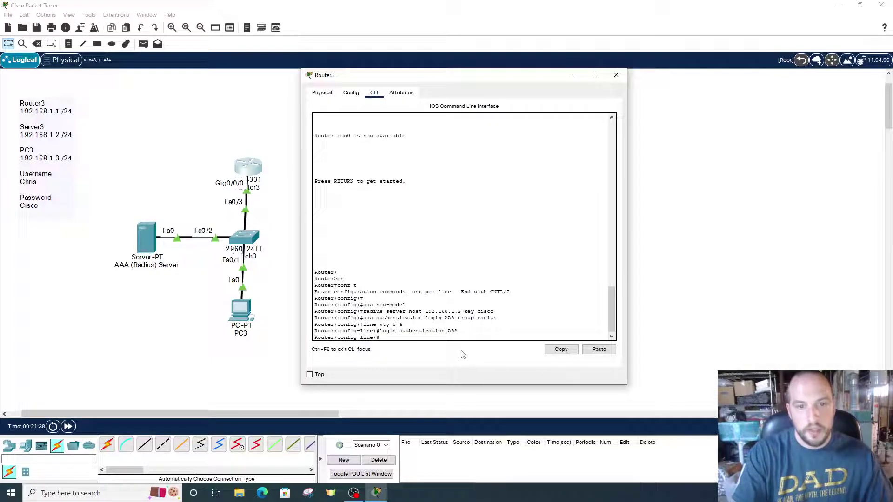
text(exit)
key(Return)
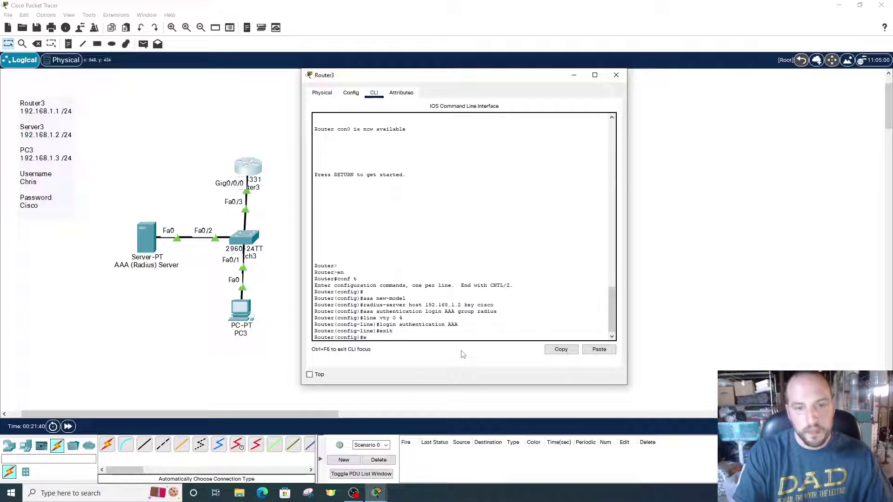
text(exit)
key(Return)
key(Return)
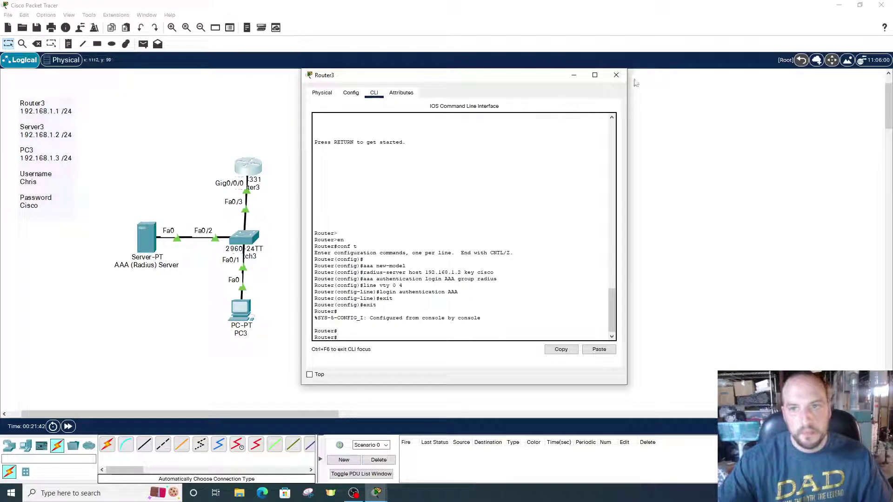
Close Router3's window and bring up PC3's Desktop Command Prompt
click(616, 75)
click(240, 310)
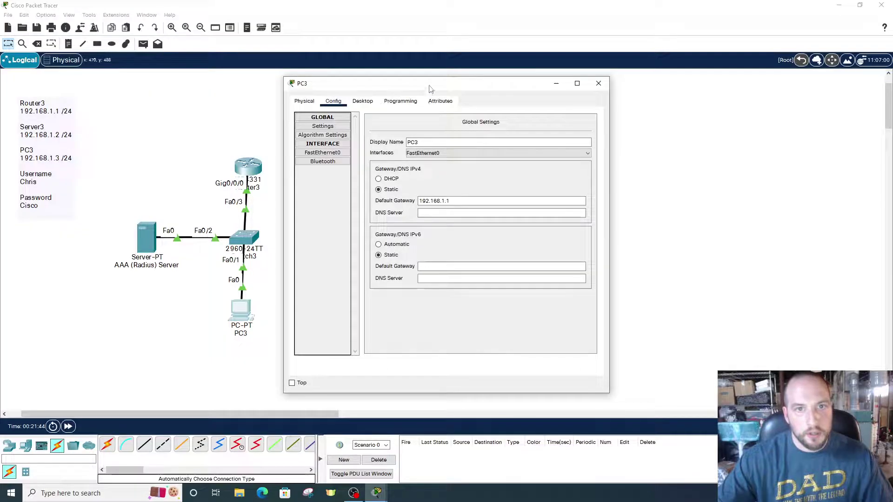
drag(428, 86, 458, 85)
click(393, 101)
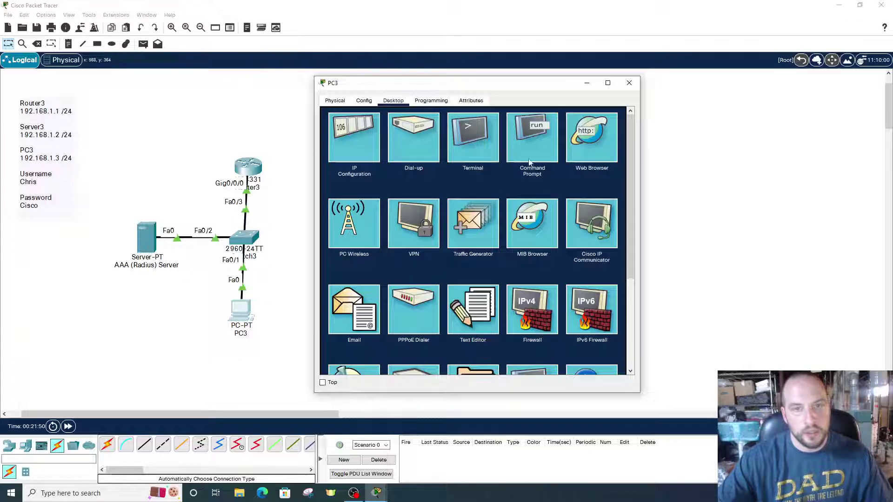
click(536, 147)
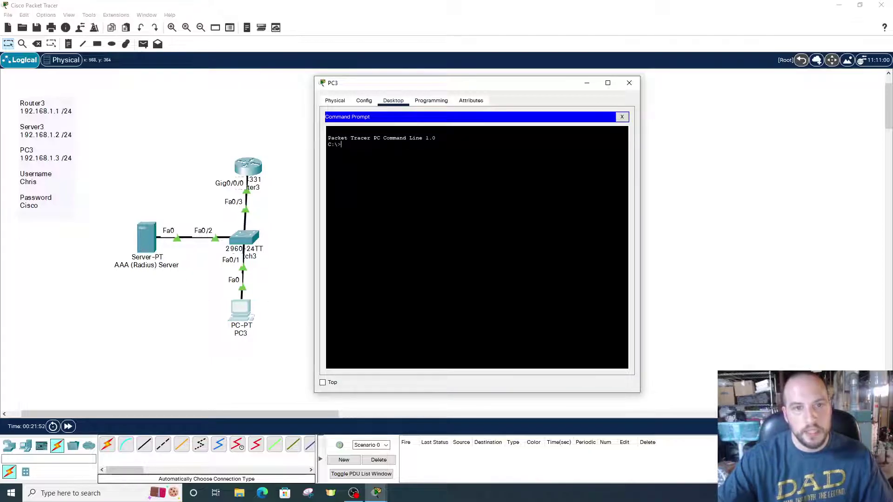
Ping the router at 192.168.1.1 and the server at 192.168.1.2 from PC3
text(ping 192.1)
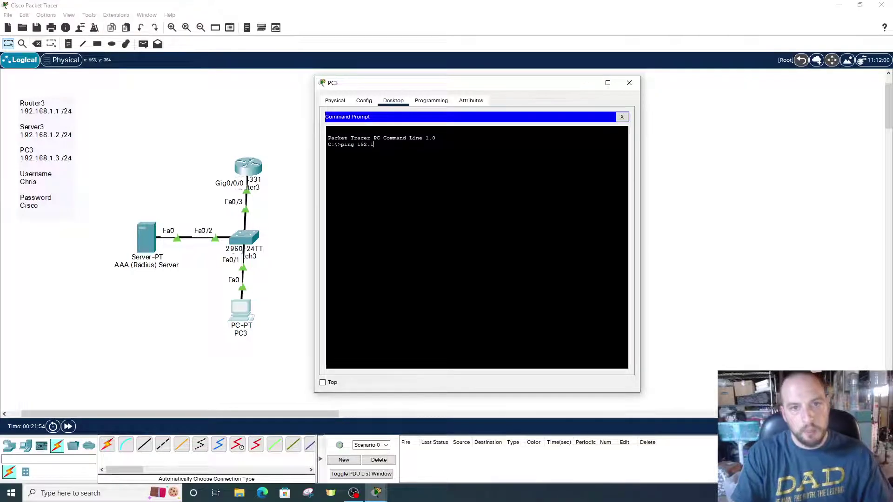
text(68.1.1)
key(Return)
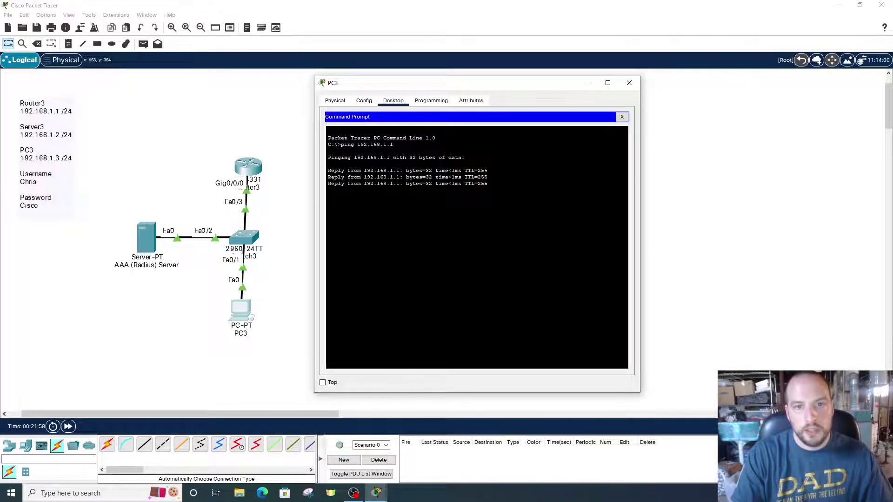
text(p)
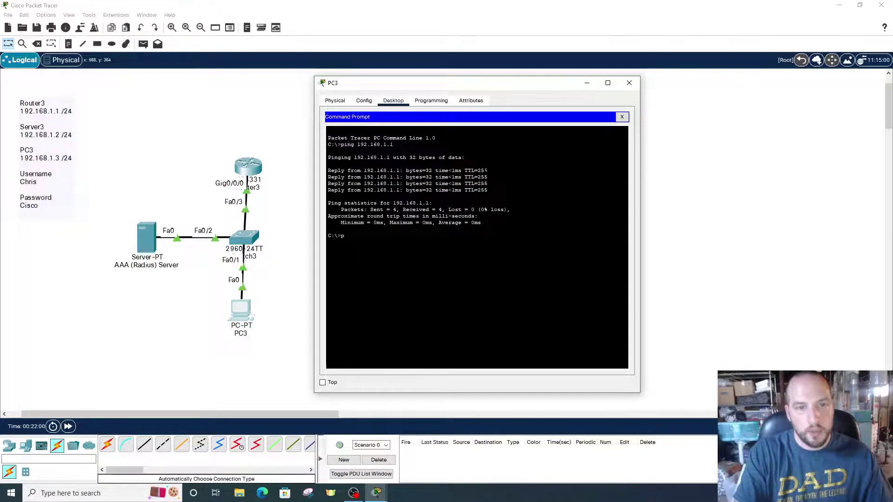
text(ing 192.168.1.2)
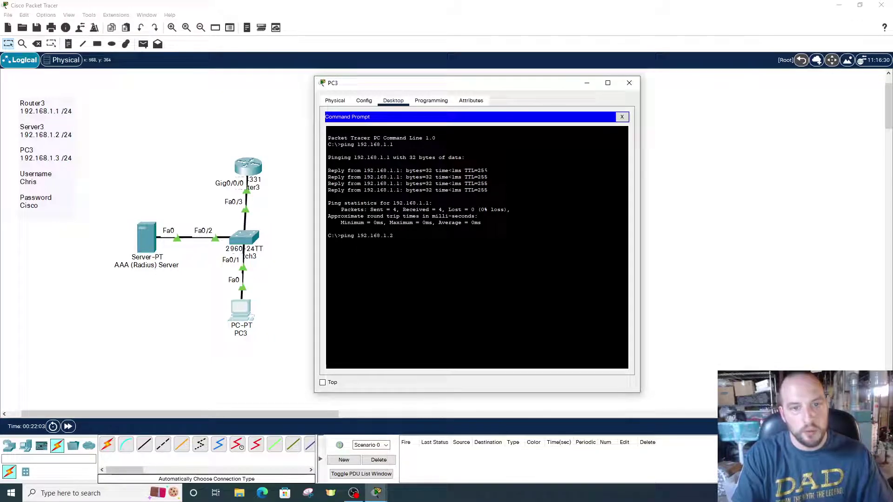
key(Return)
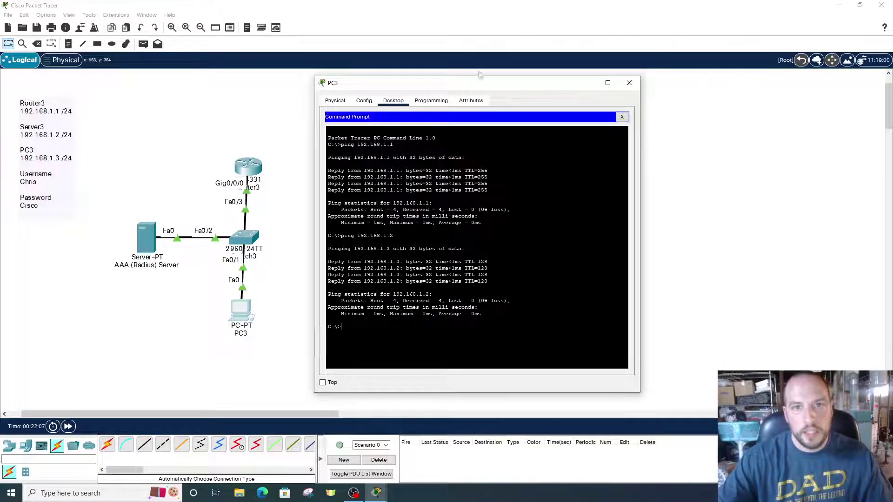
drag(479, 83, 463, 84)
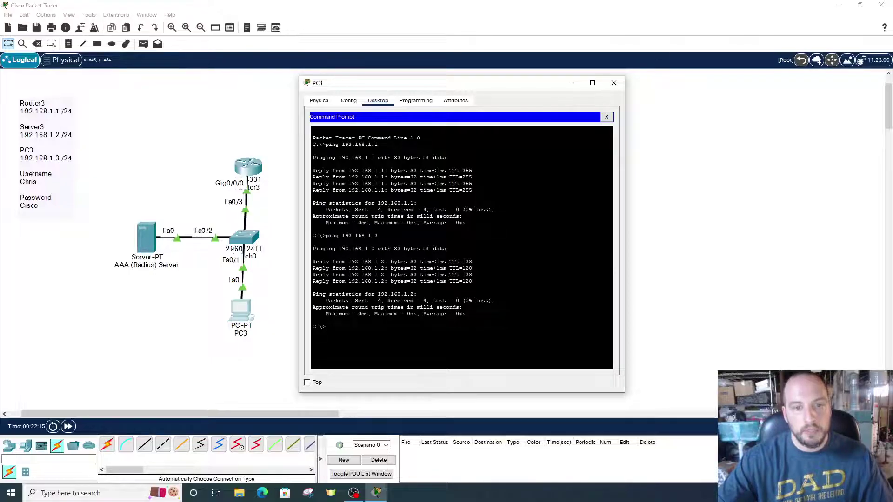
Run telnet 192.168.1.1 on PC3, then enter the RADIUS account's username and password to reach Router>
text(telnet 192.168.1.)
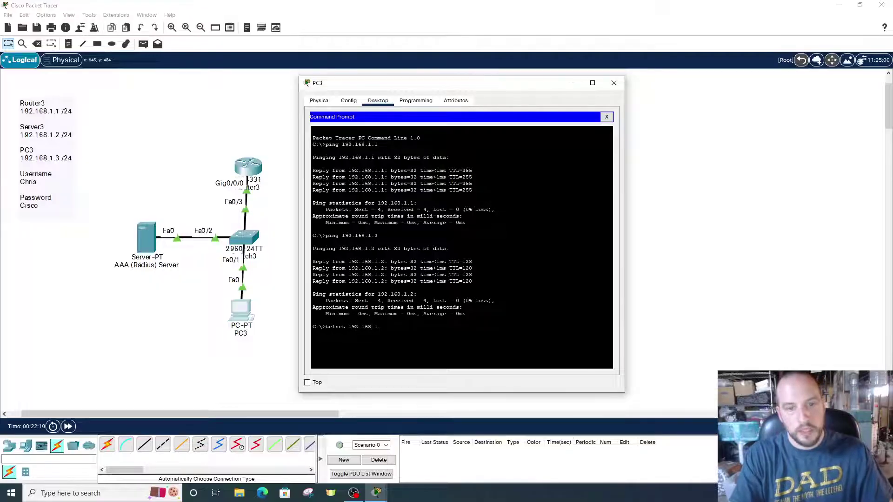
text(1)
key(Return)
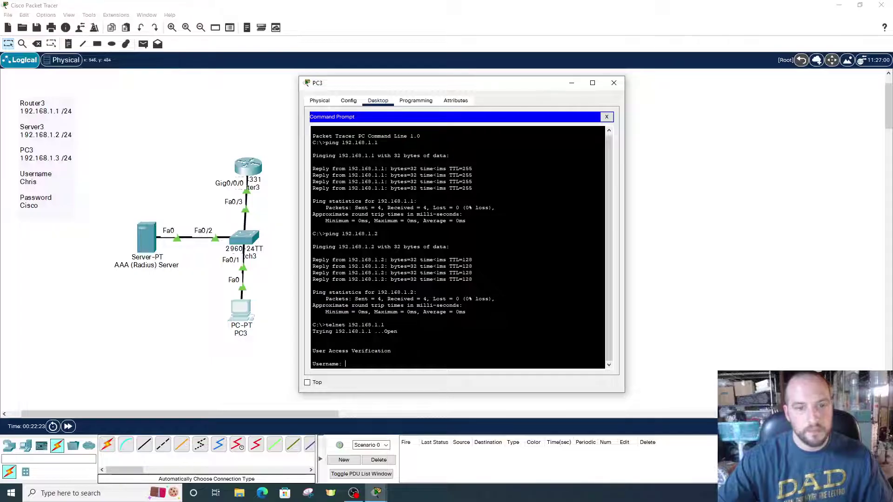
text(chris)
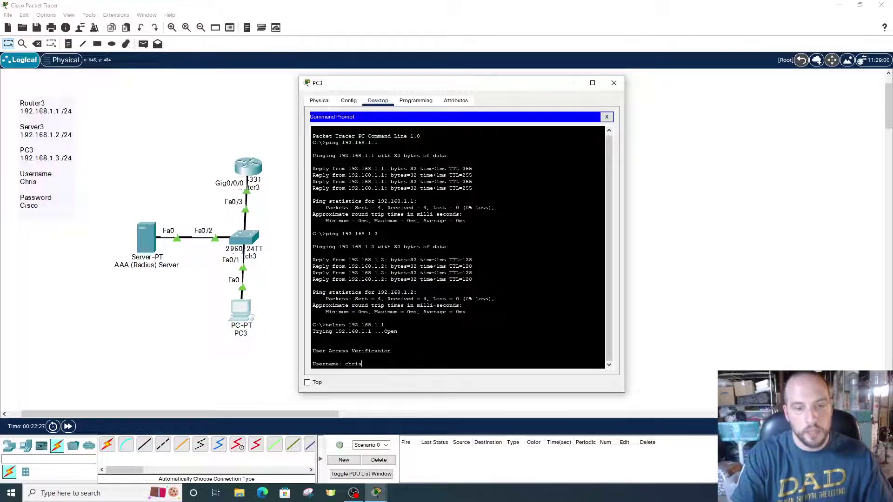
key(Return)
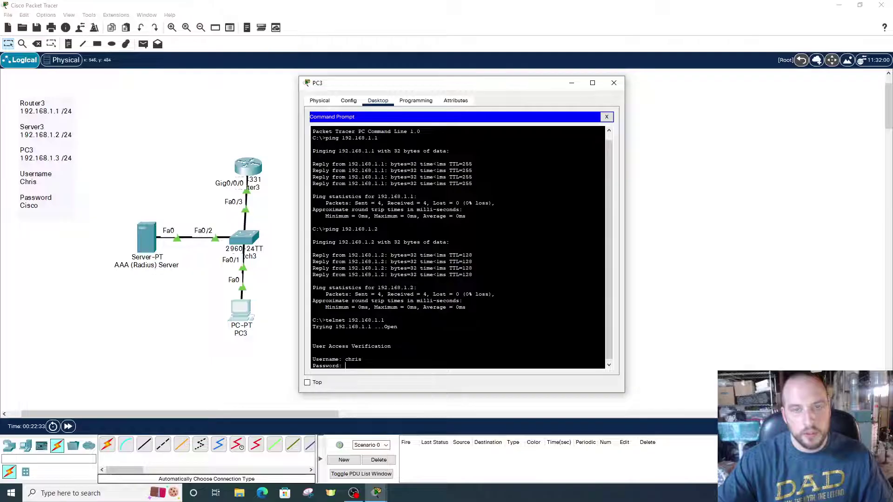
mouse_move(468, 76)
mouse_down()
mouse_move(469, 64)
mouse_move(456, 66)
mouse_up()
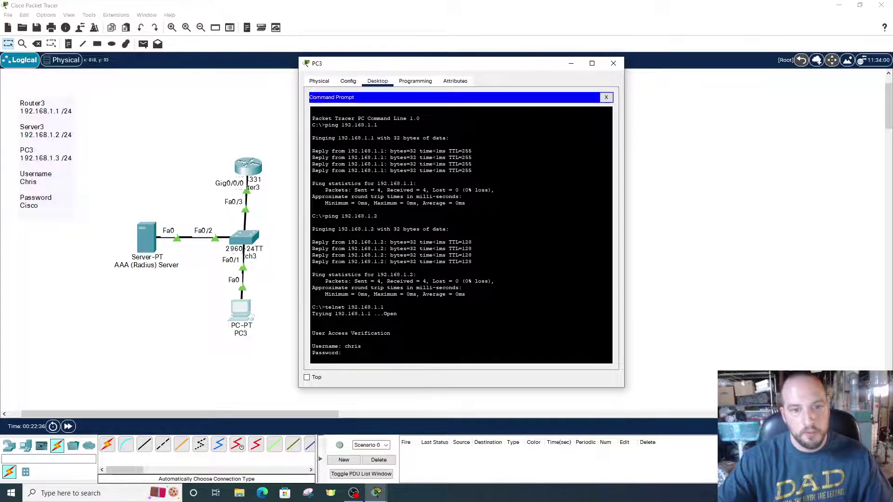
text(cisco)
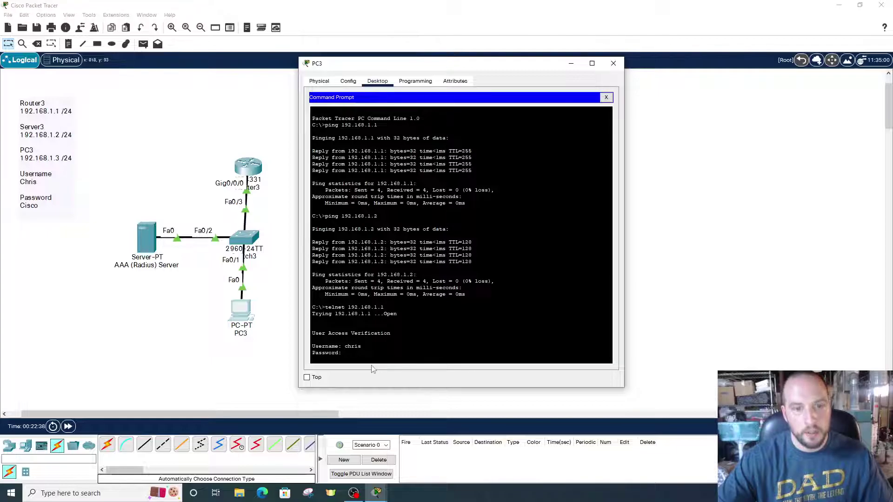
key(Return)
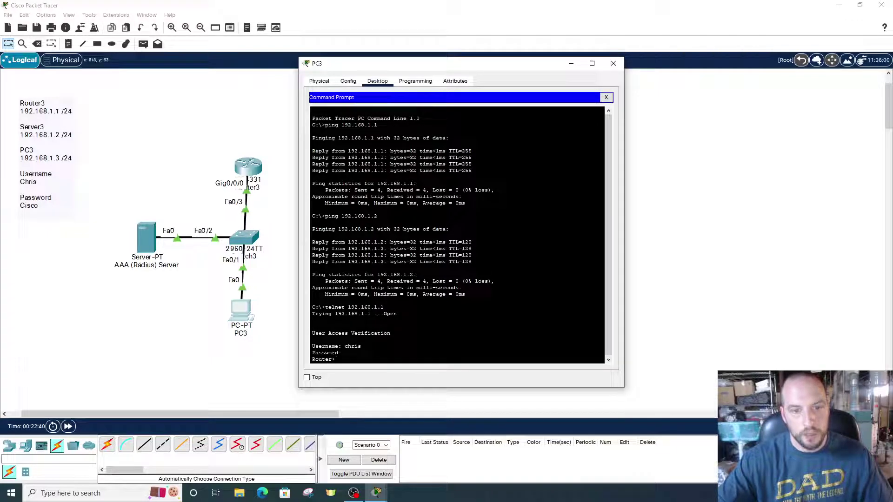